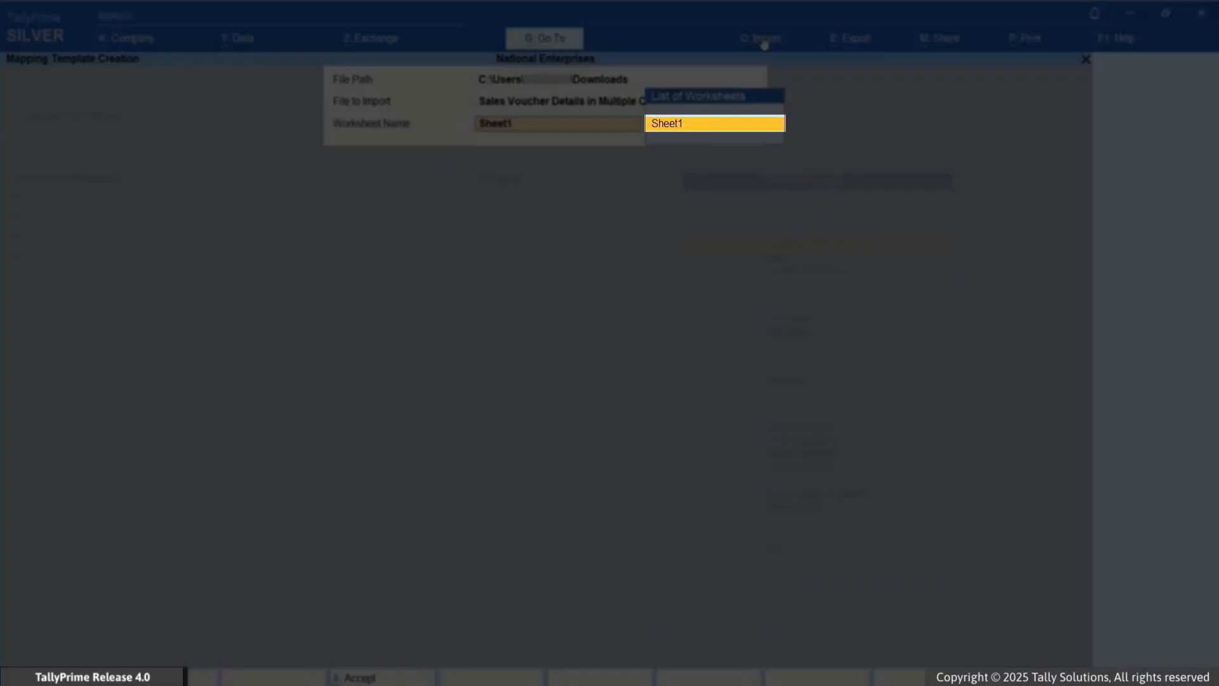
- Select worksheet Sheet1, name the mapping template "Data in Multiple Columns" and set its voucher type to Accounting Vouchers
key("Return")
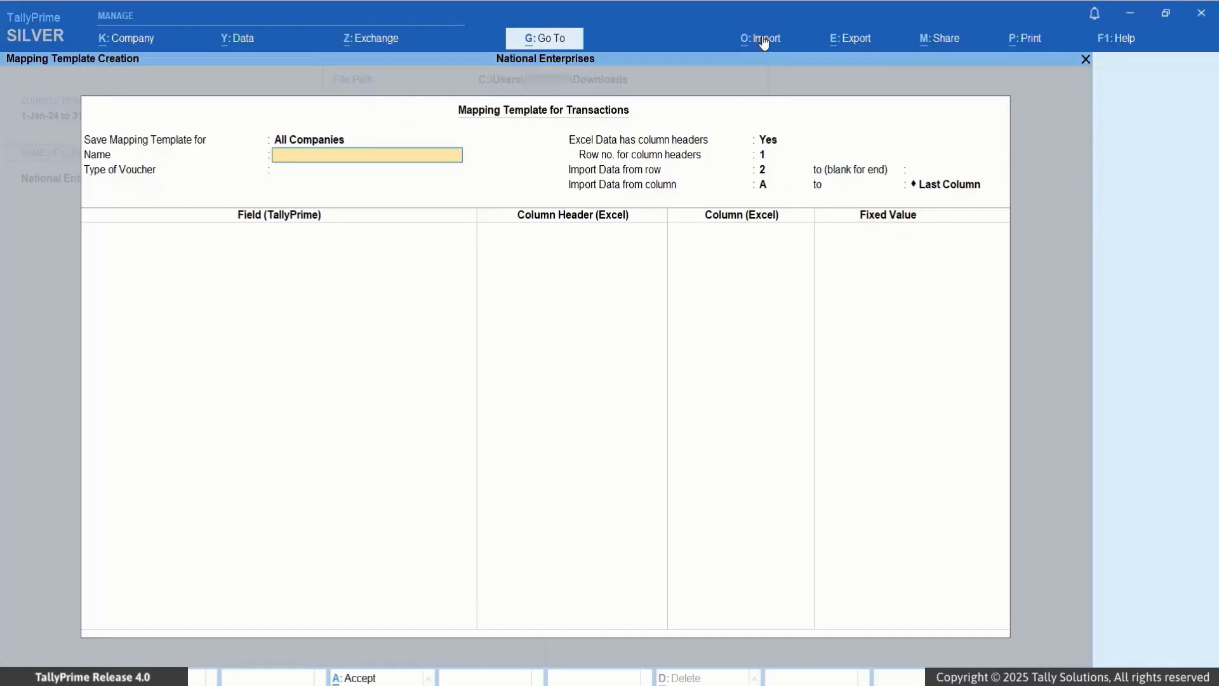
type("Data in Mu")
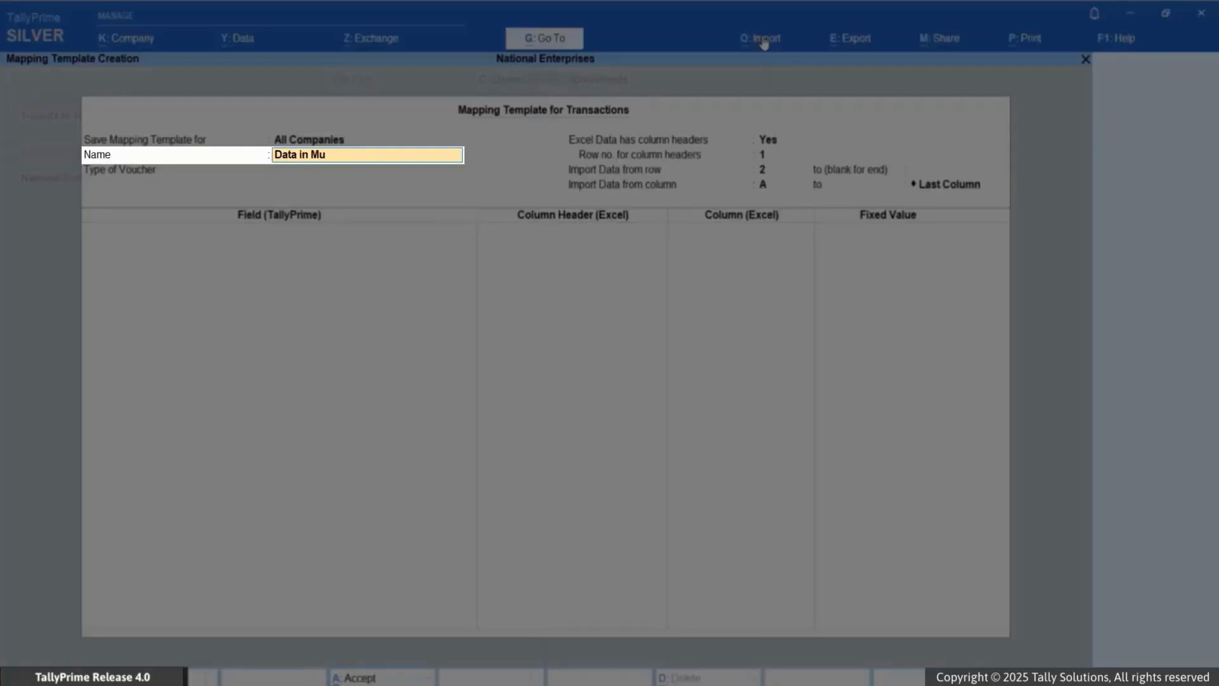
type("ltiple Columns")
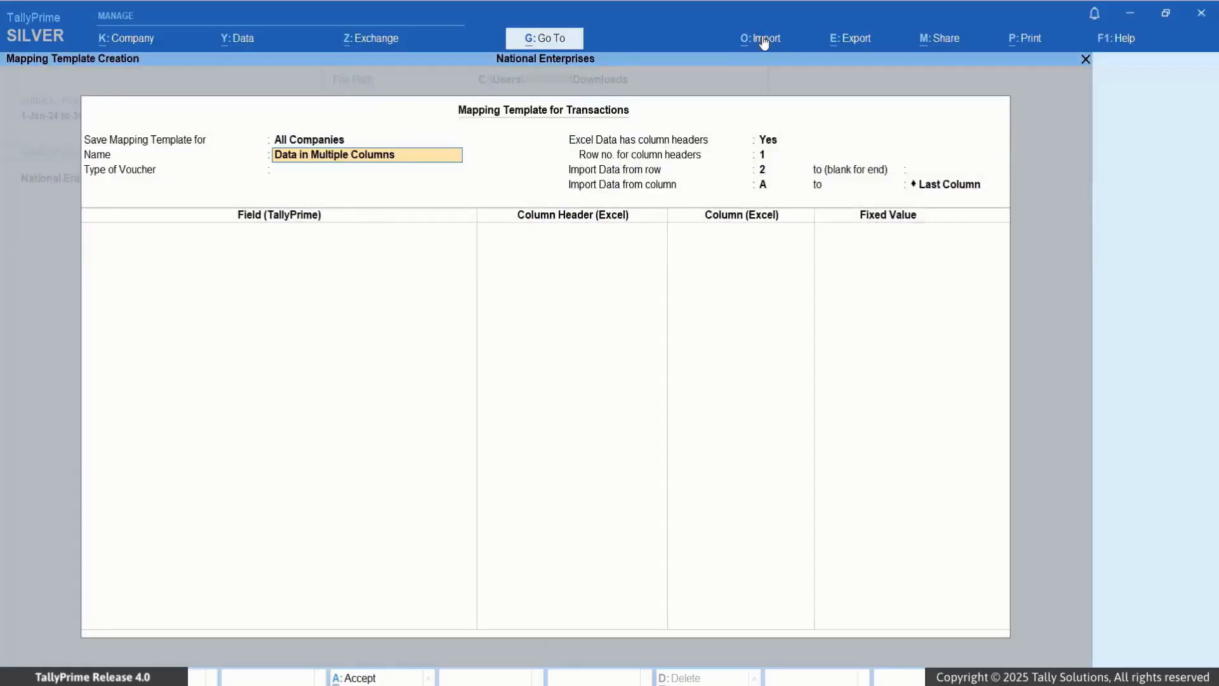
key("Return")
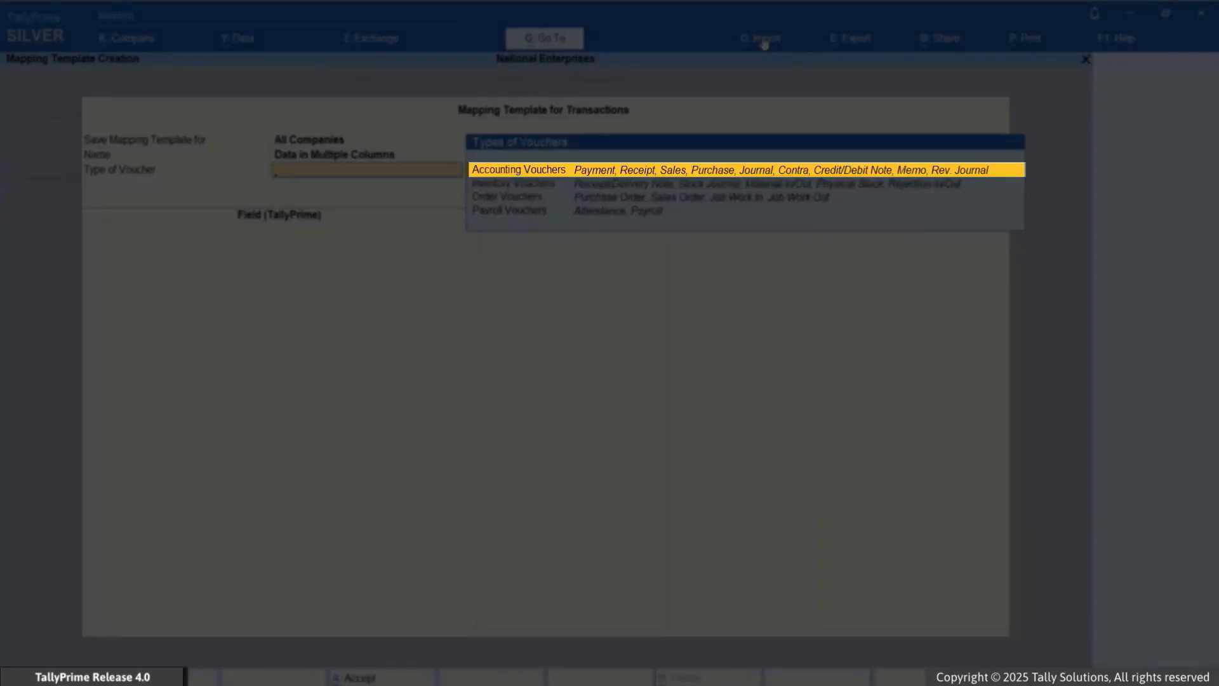
key("Return")
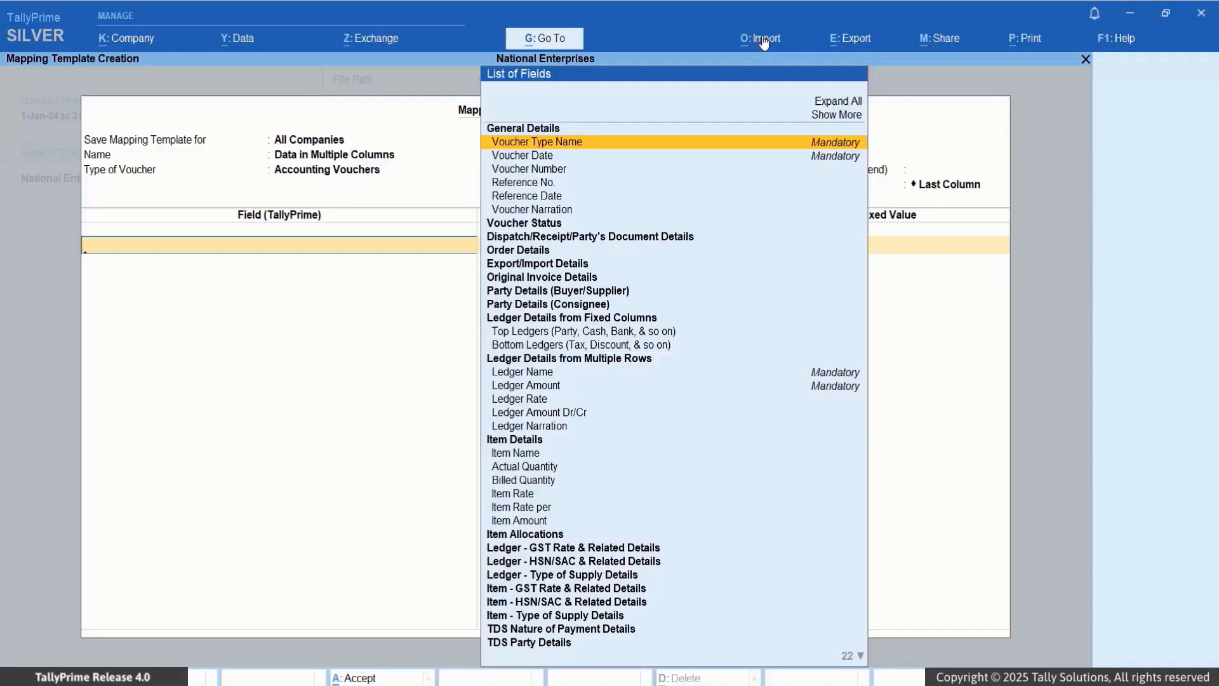
- Map the Voucher Type Name field to the Voucher Type column and the Voucher Date field to the Date column
key("Return")
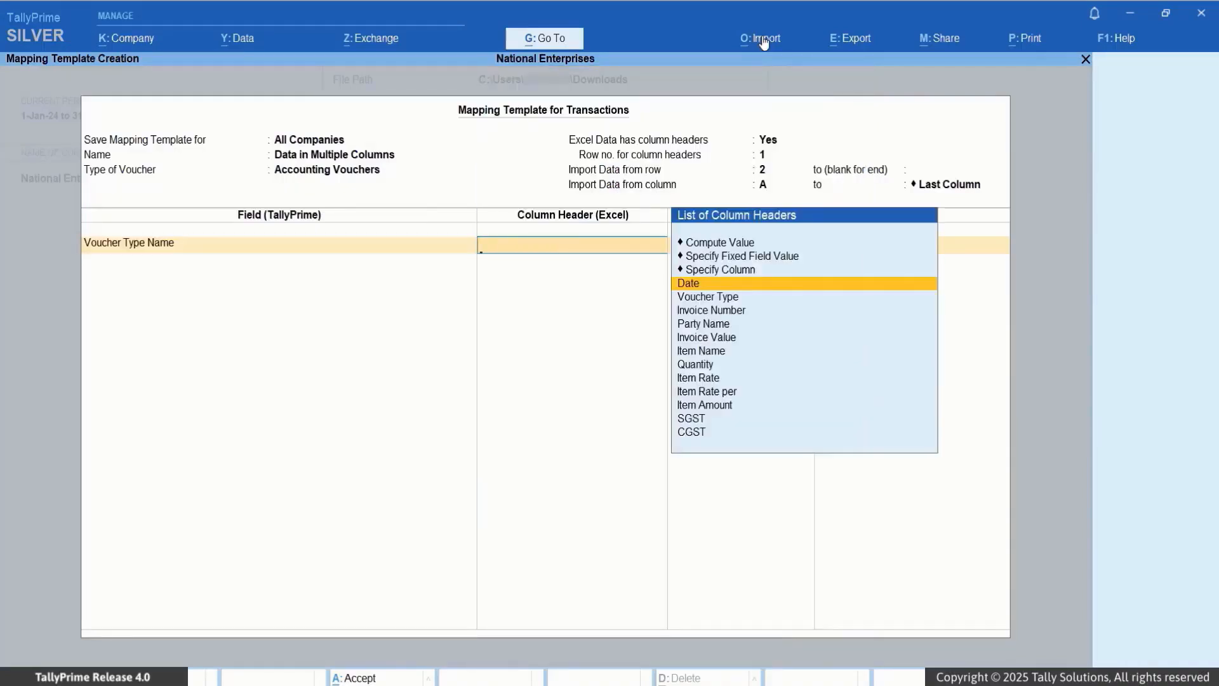
key("Down")
key("Return")
key("Down")
key("Down")
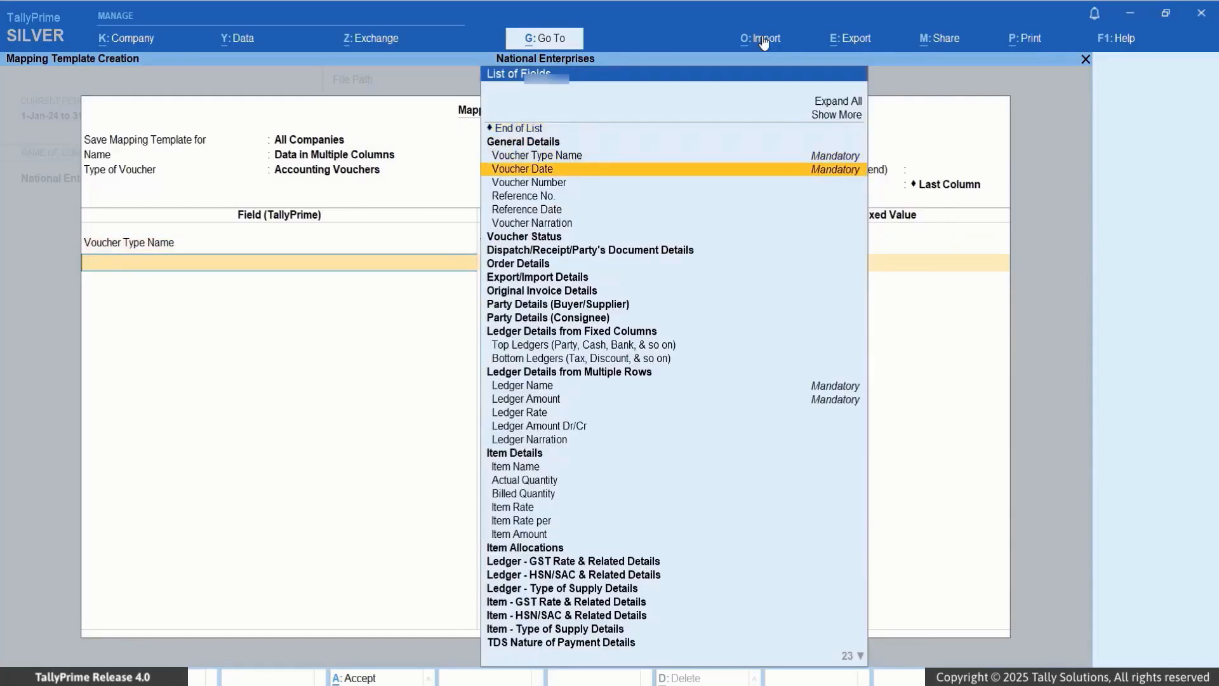
key("Return")
key("Return")
- Add the Voucher Number field and map it to the Invoice Number column
key("Down")
key("Down")
key("Down")
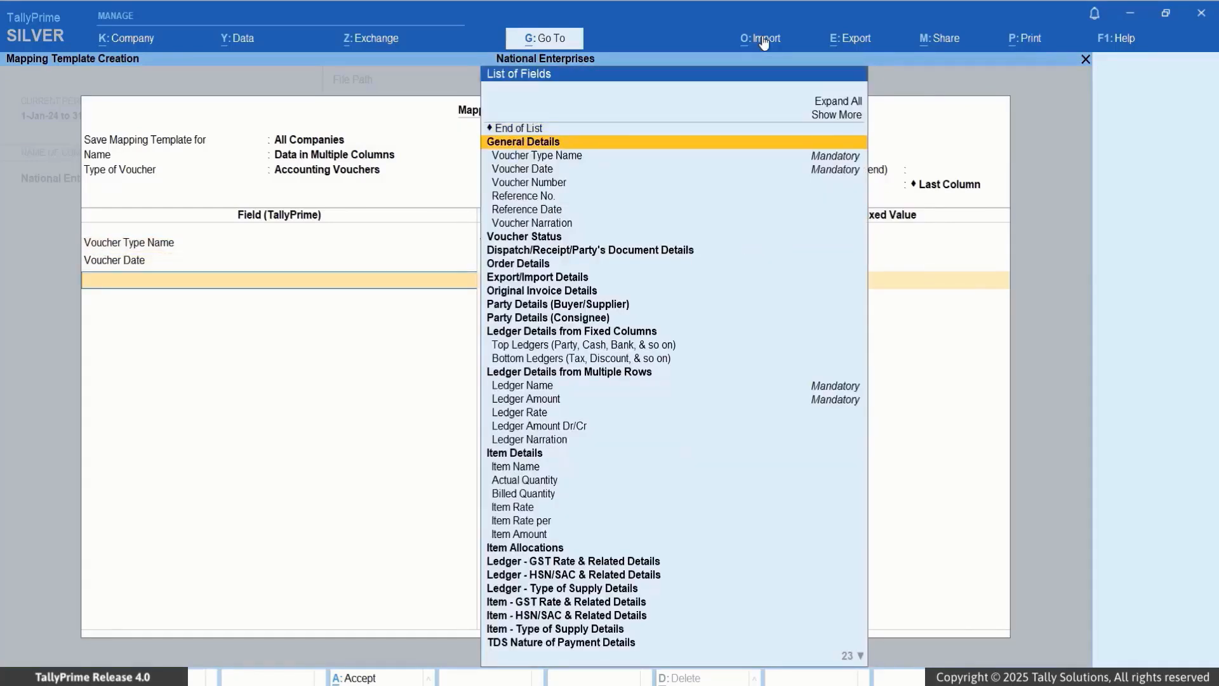
key("Return")
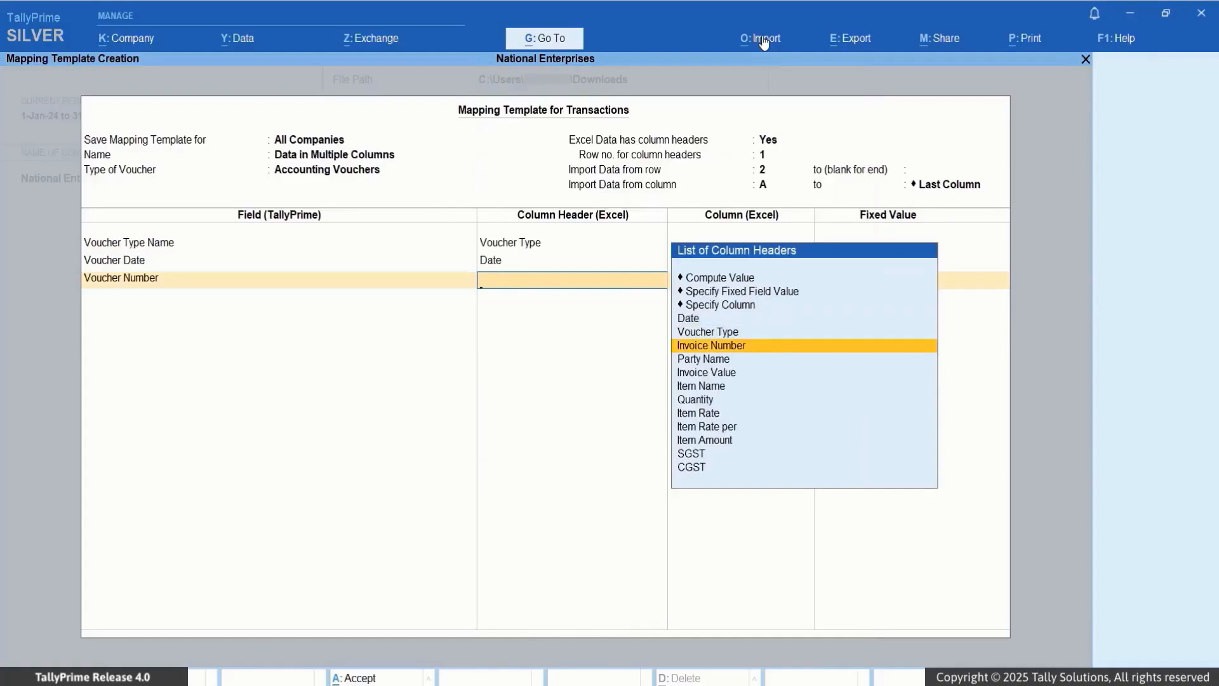
key("Return")
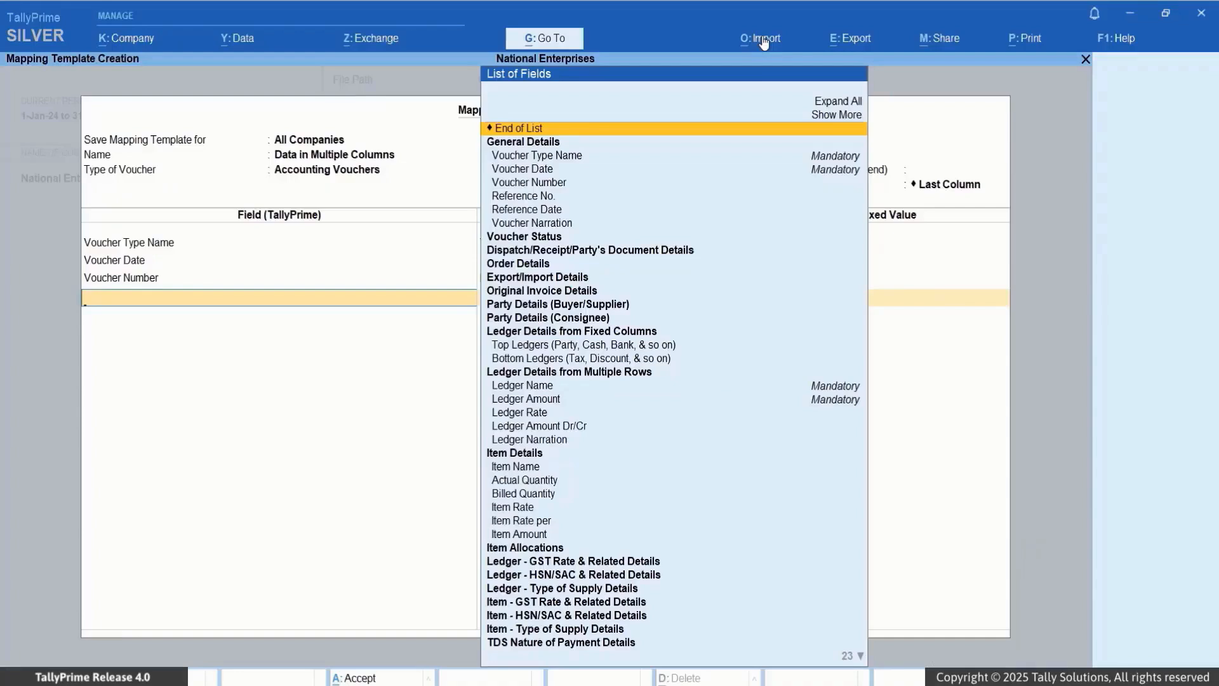
- Add a Top Ledgers (Party, Cash, Bank, & so on) section and map its Ledger Name to the Party Name column
type("Top")
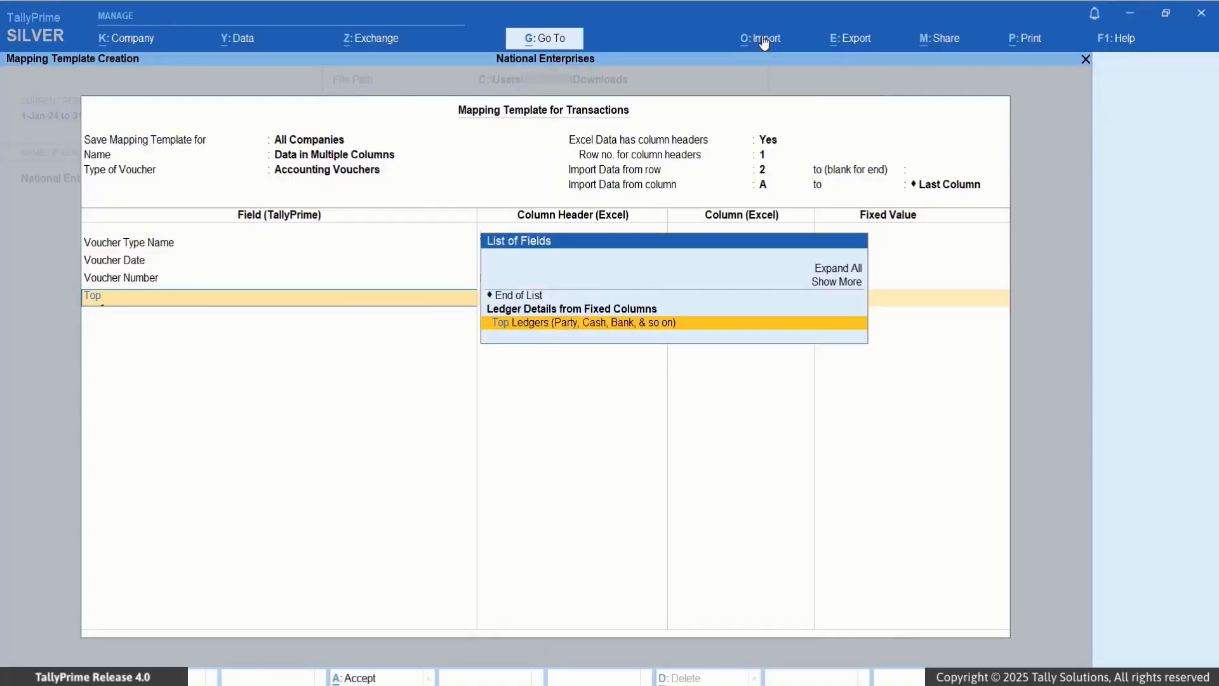
key("Return")
key("Return")
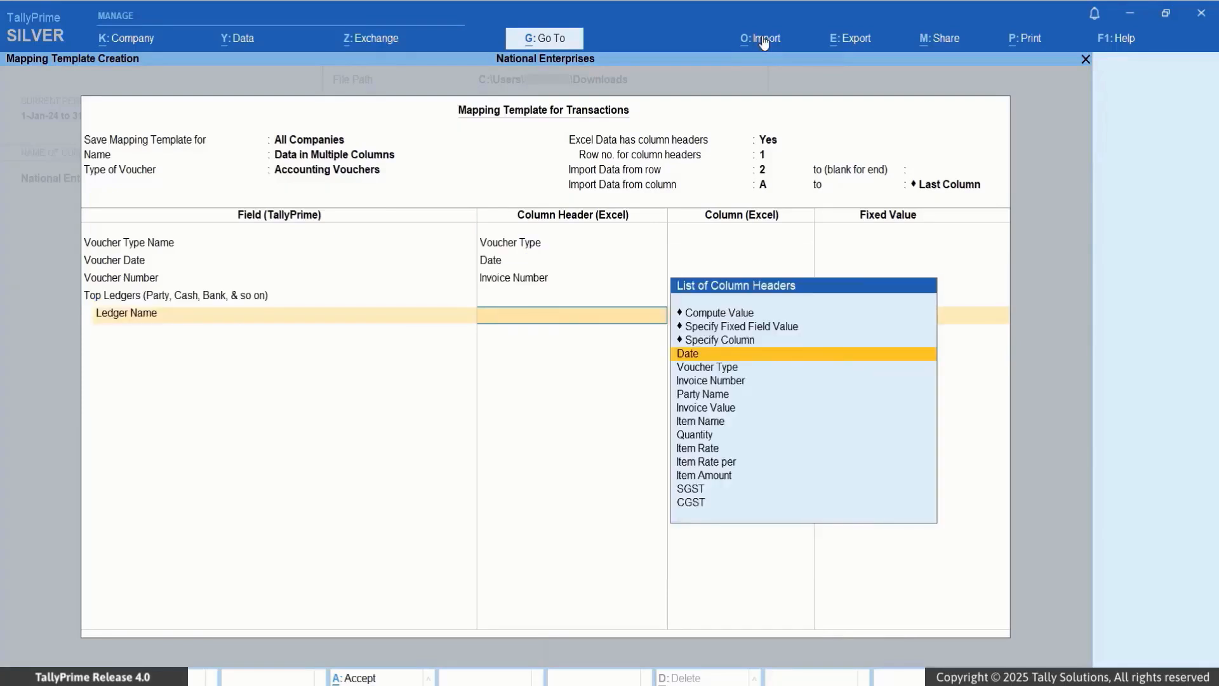
key("Down")
key("Down")
key("Down")
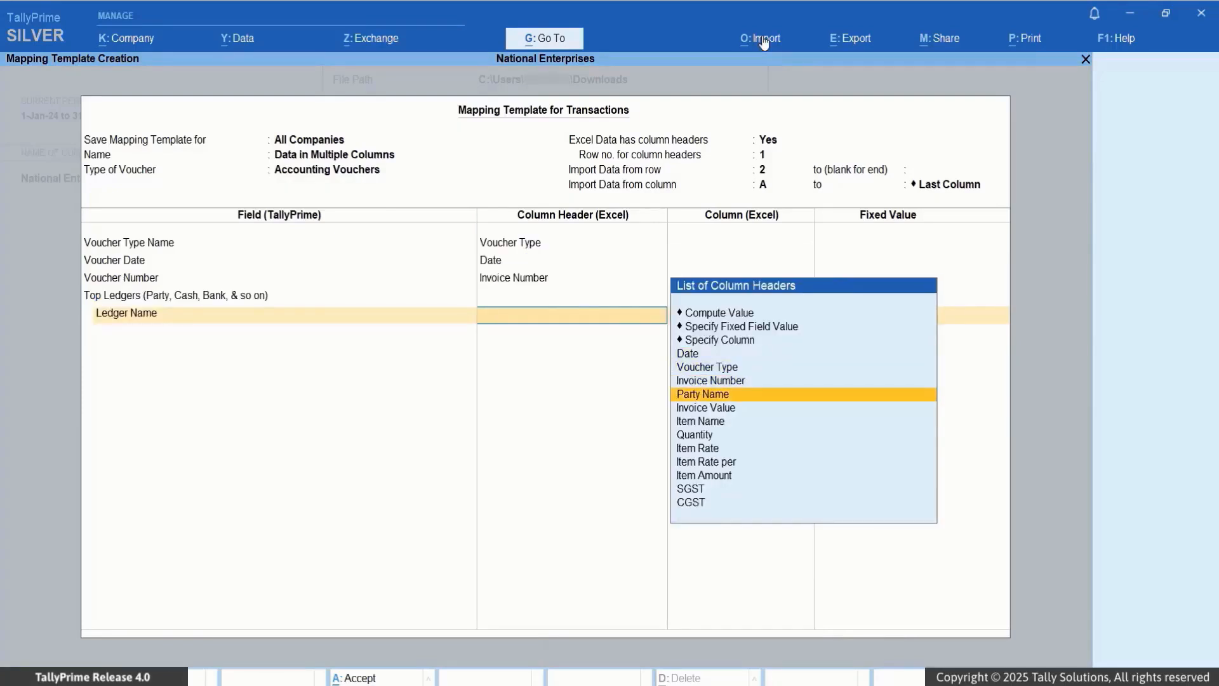
key("Return")
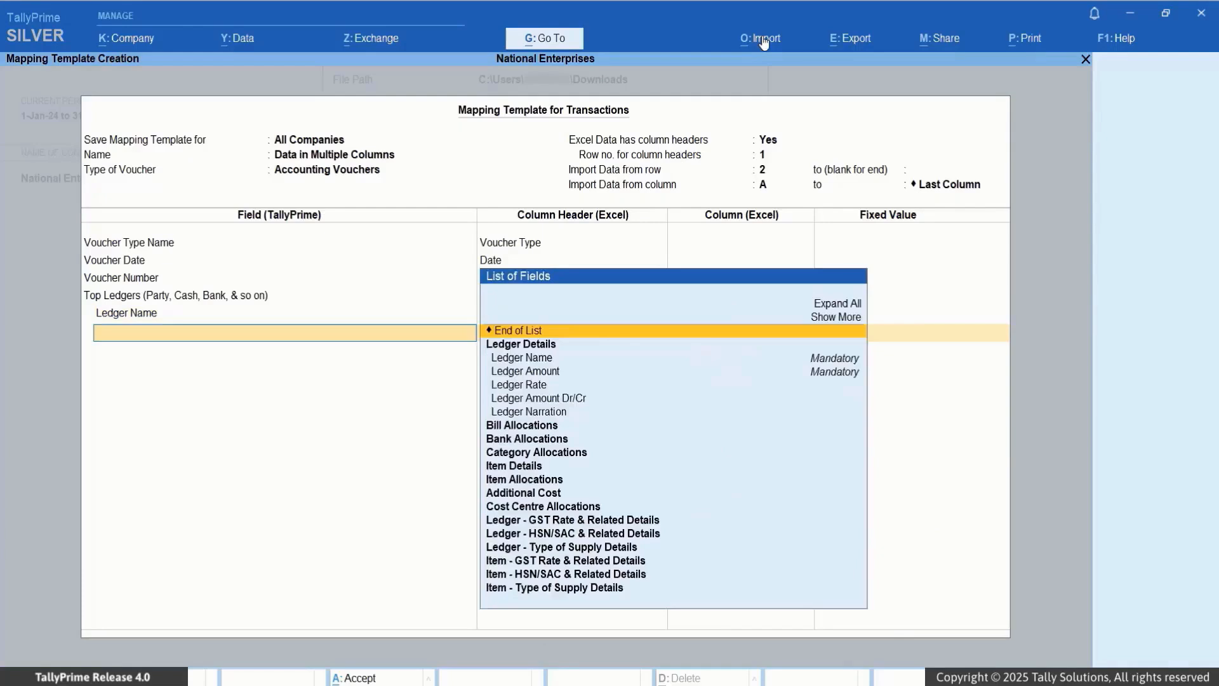
- Map the Ledger Amount of the Top Ledgers section to the Invoice Value column
key("Down")
key("Down")
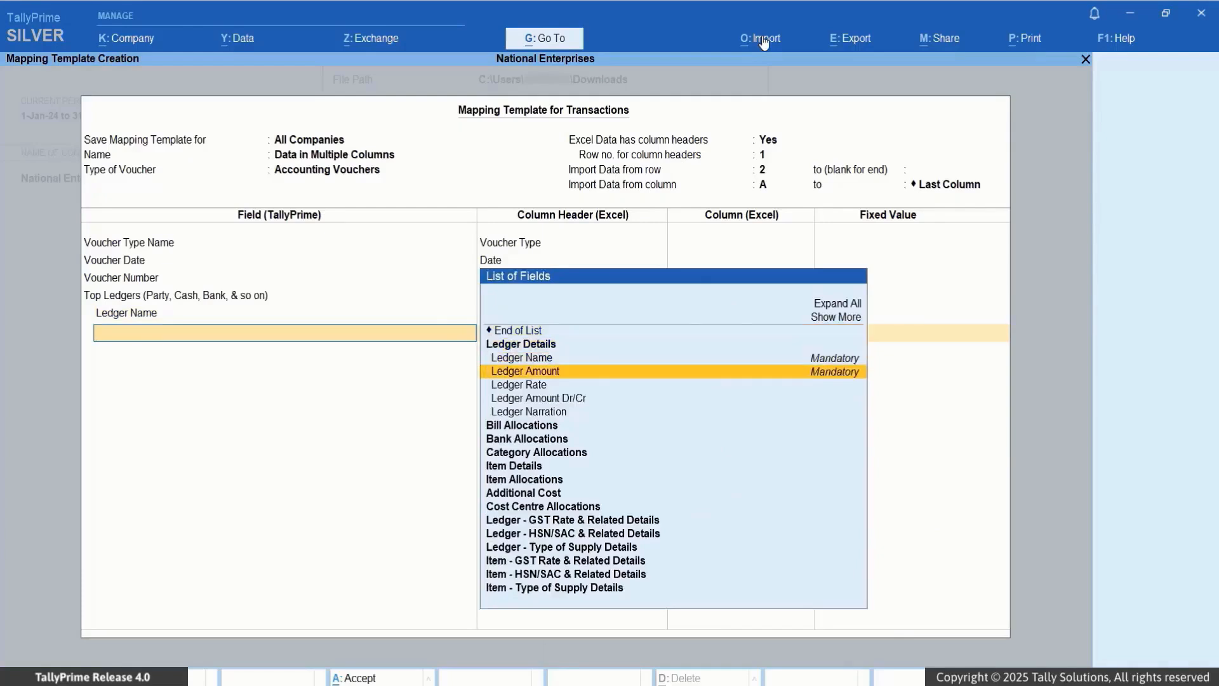
key("Return")
key("Down")
key("Down")
key("Down")
key("Down")
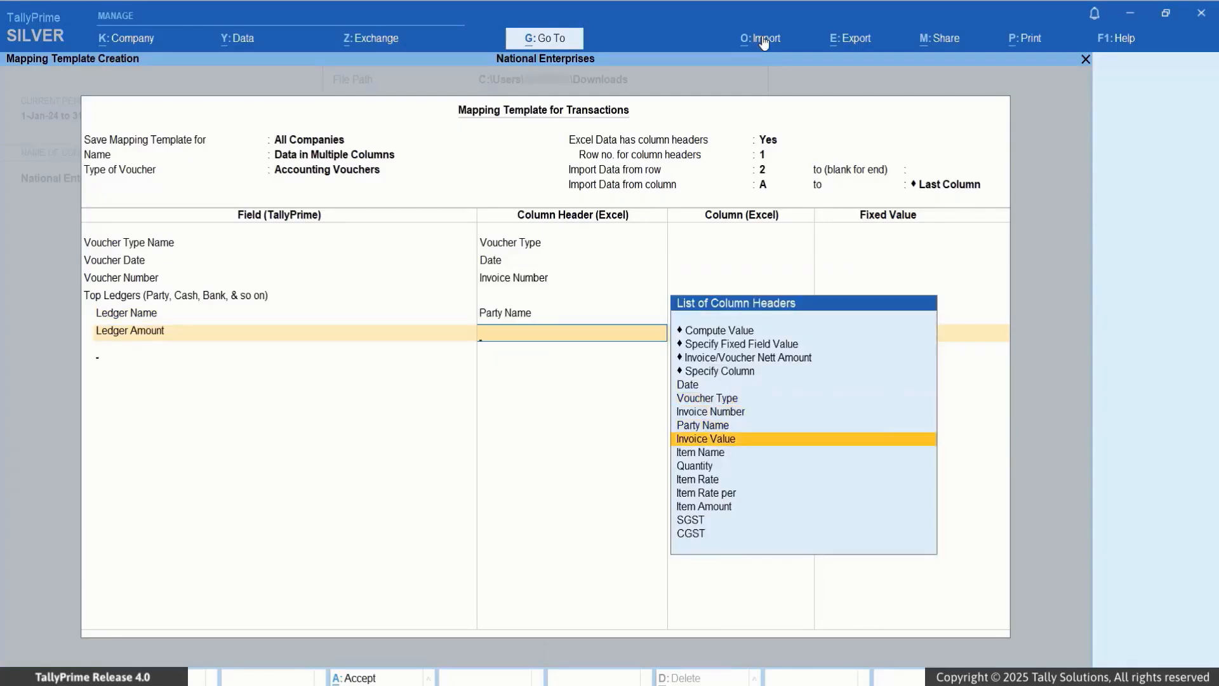
key("Return")
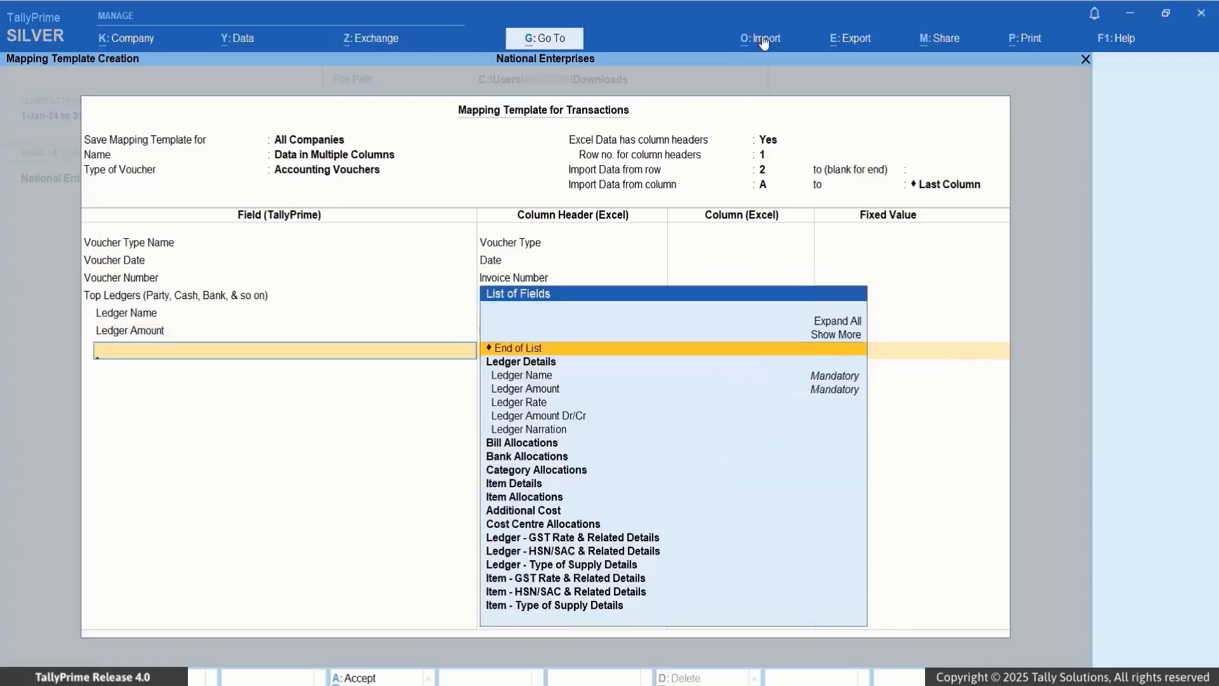
- Add Ledger Amount Dr/Cr under Top Ledgers with the fixed field value Dr
key("Down")
key("Down")
key("Down")
key("Down")
key("Down")
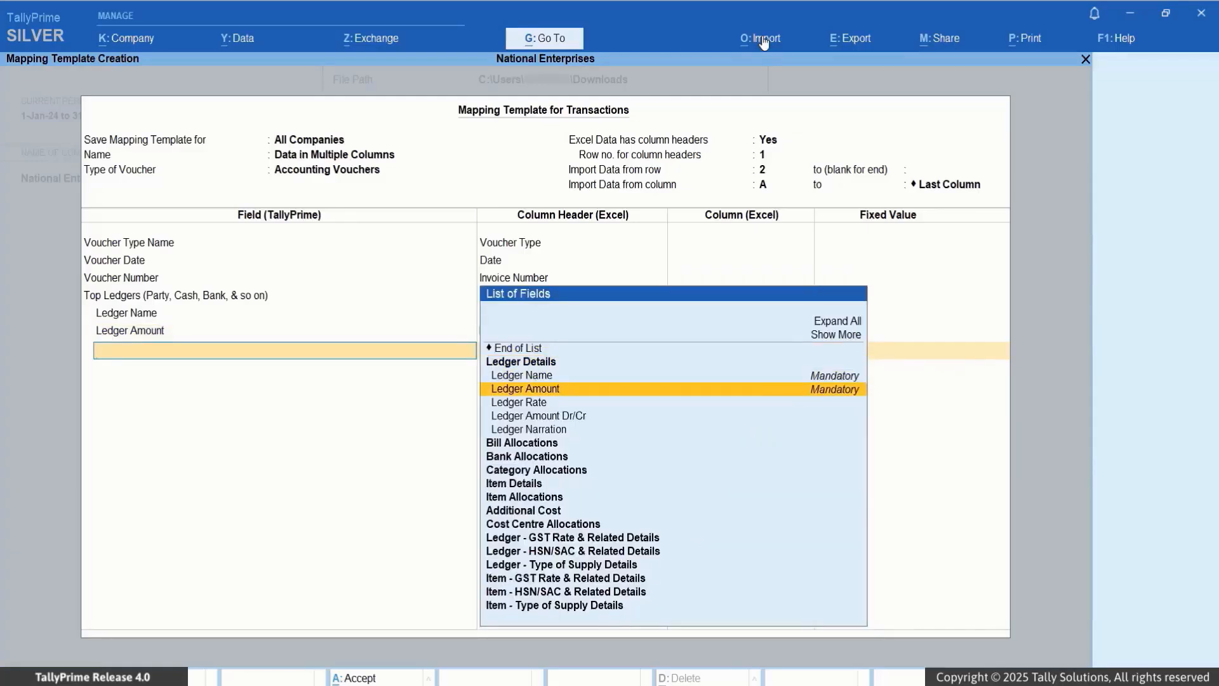
key("Return")
key("Up")
key("Up")
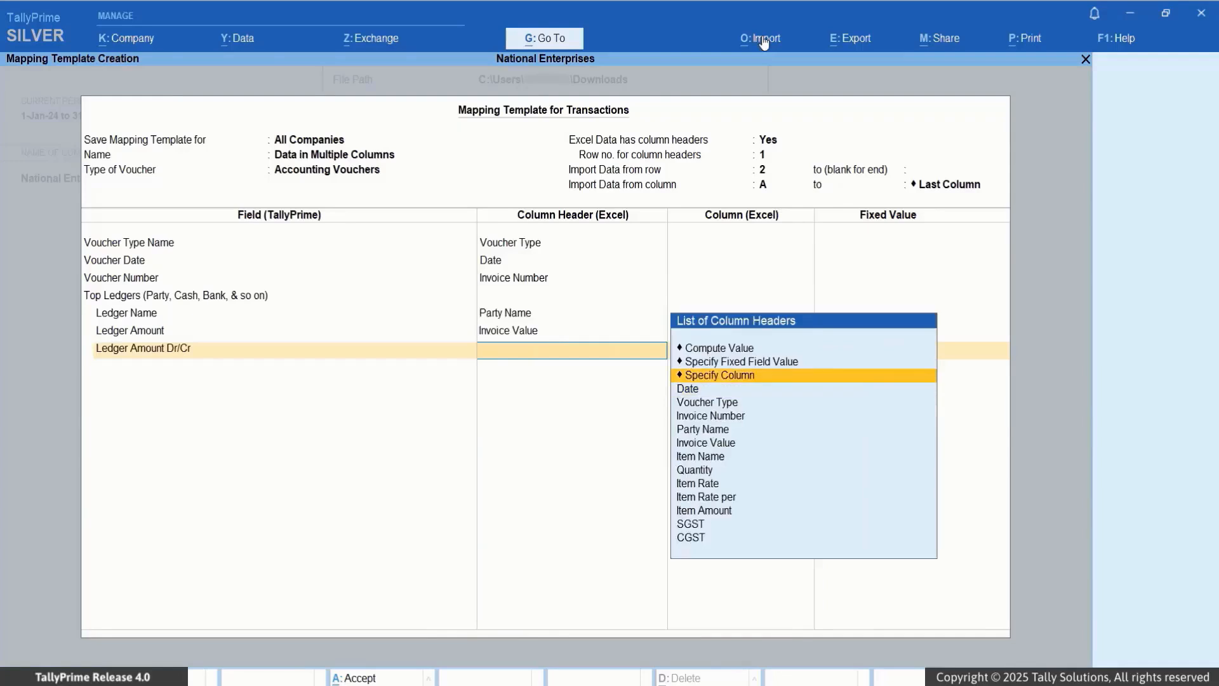
key("Return")
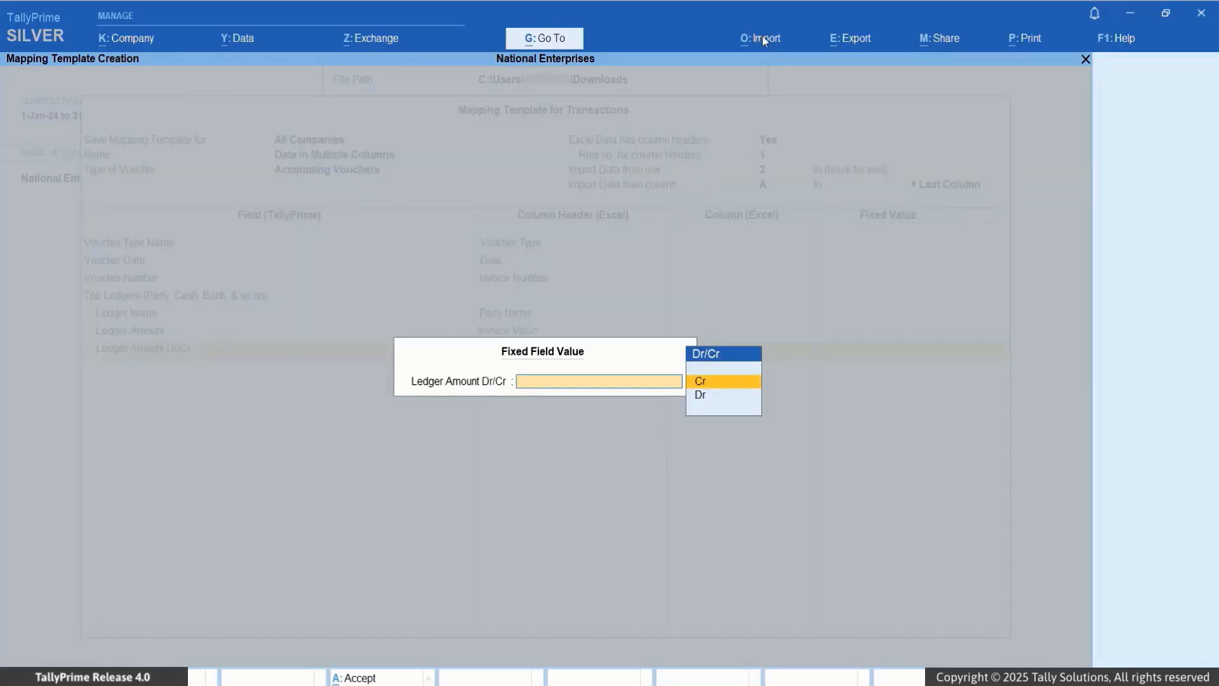
key("Down")
key("Return")
- Add a Bottom Ledgers (Tax, Discount, & so on) section and give its Ledger Name the fixed field value Sales
type("Bot")
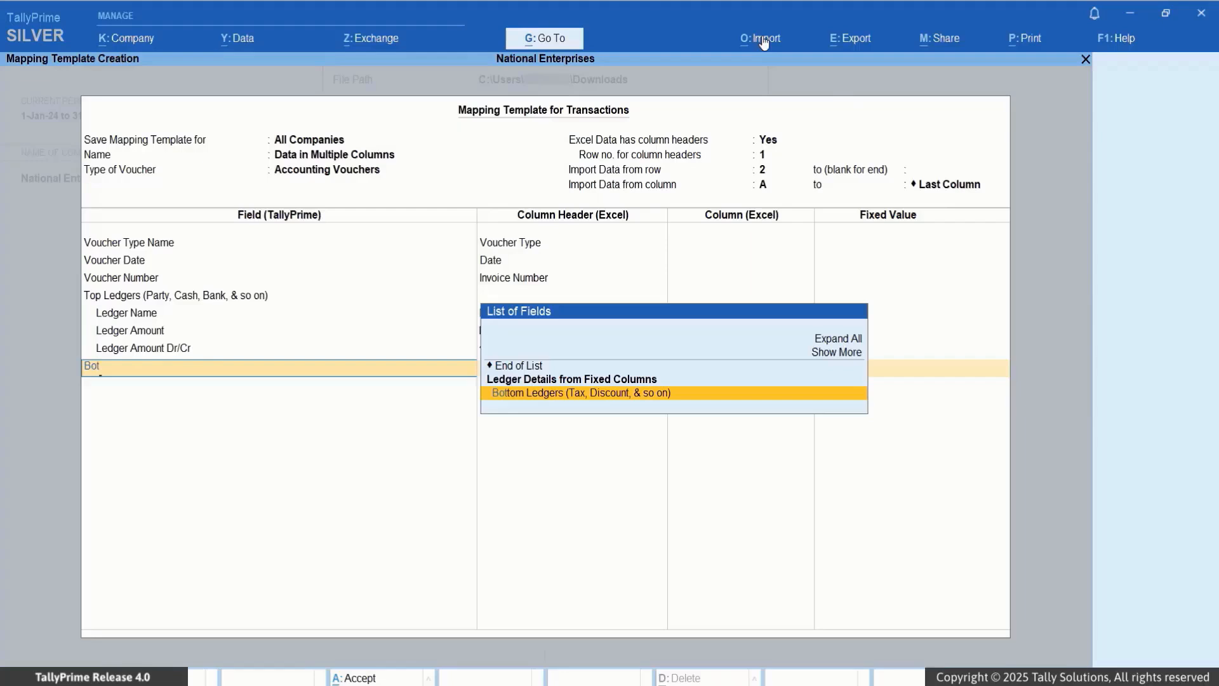
key("Return")
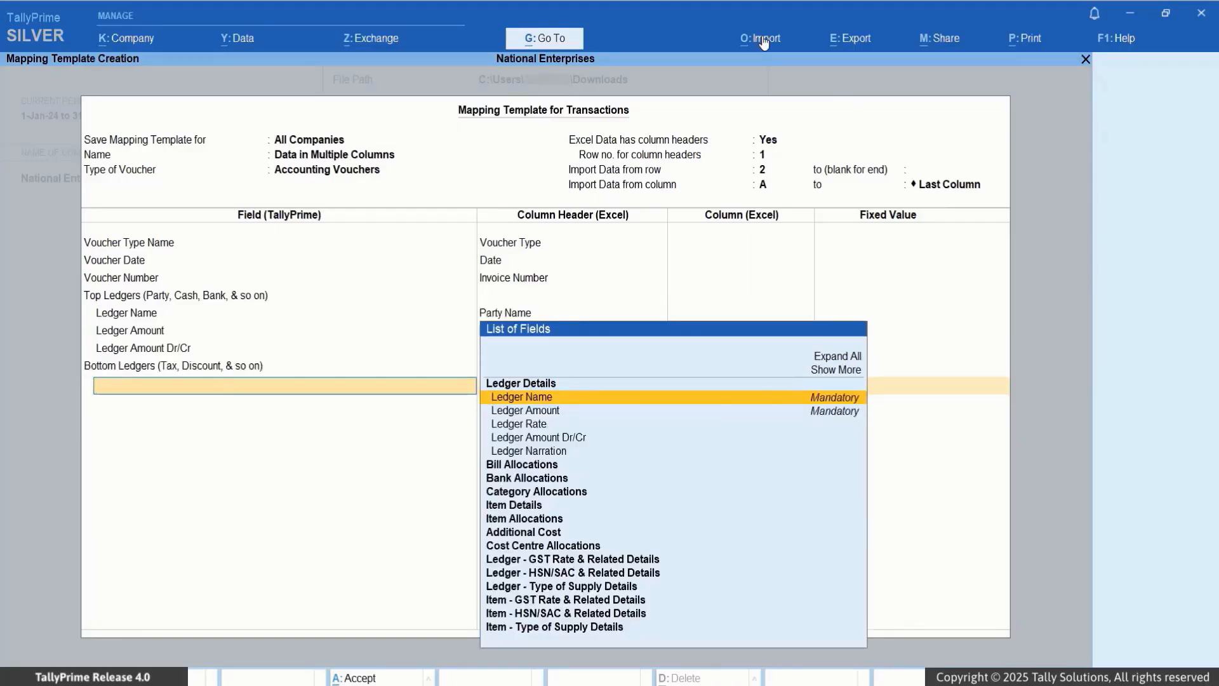
key("Return")
key("Up")
key("Up")
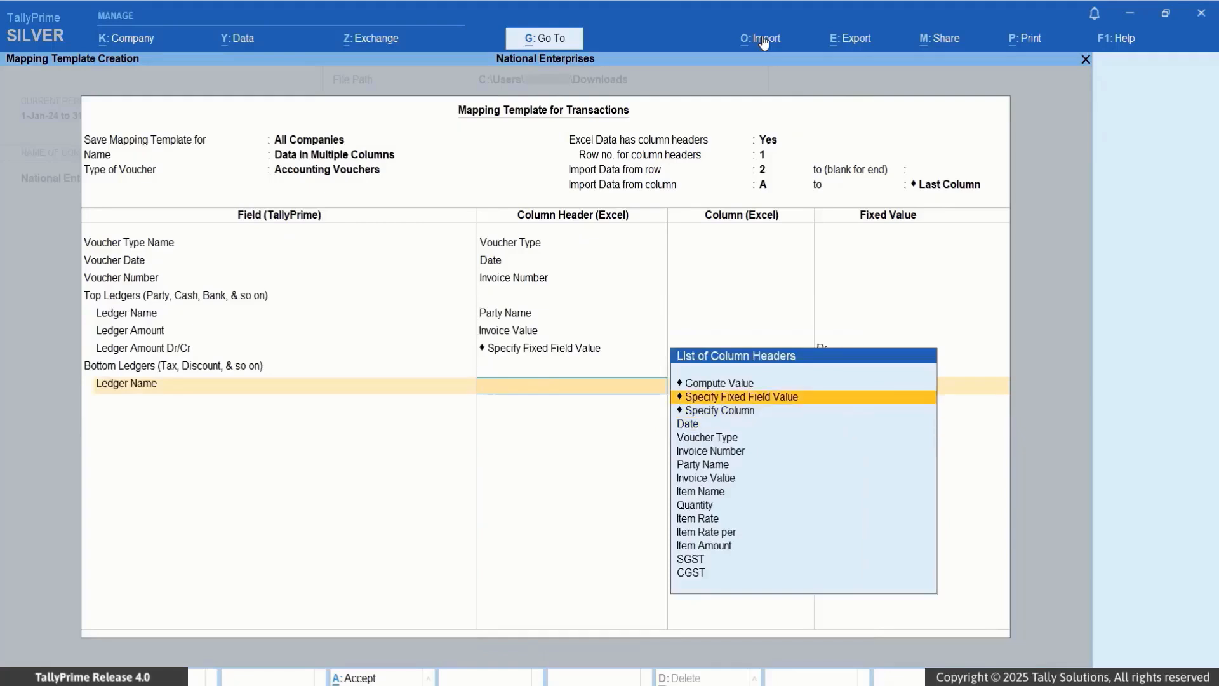
key("Return")
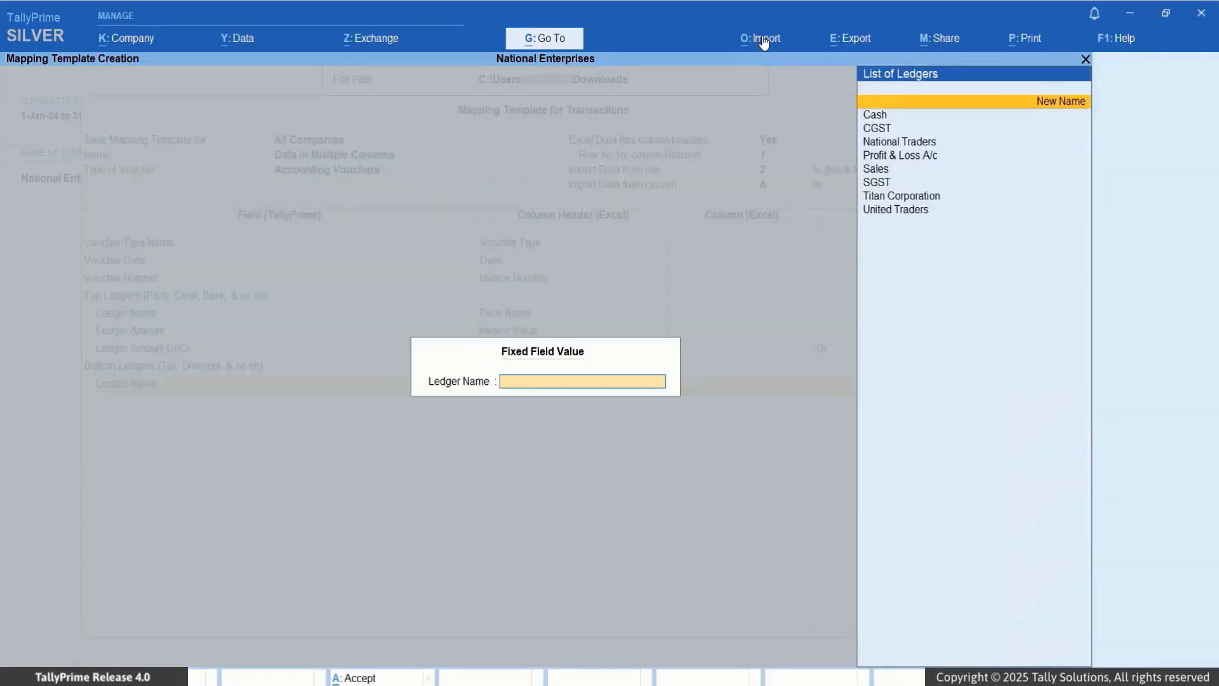
type("Sa")
key("Return")
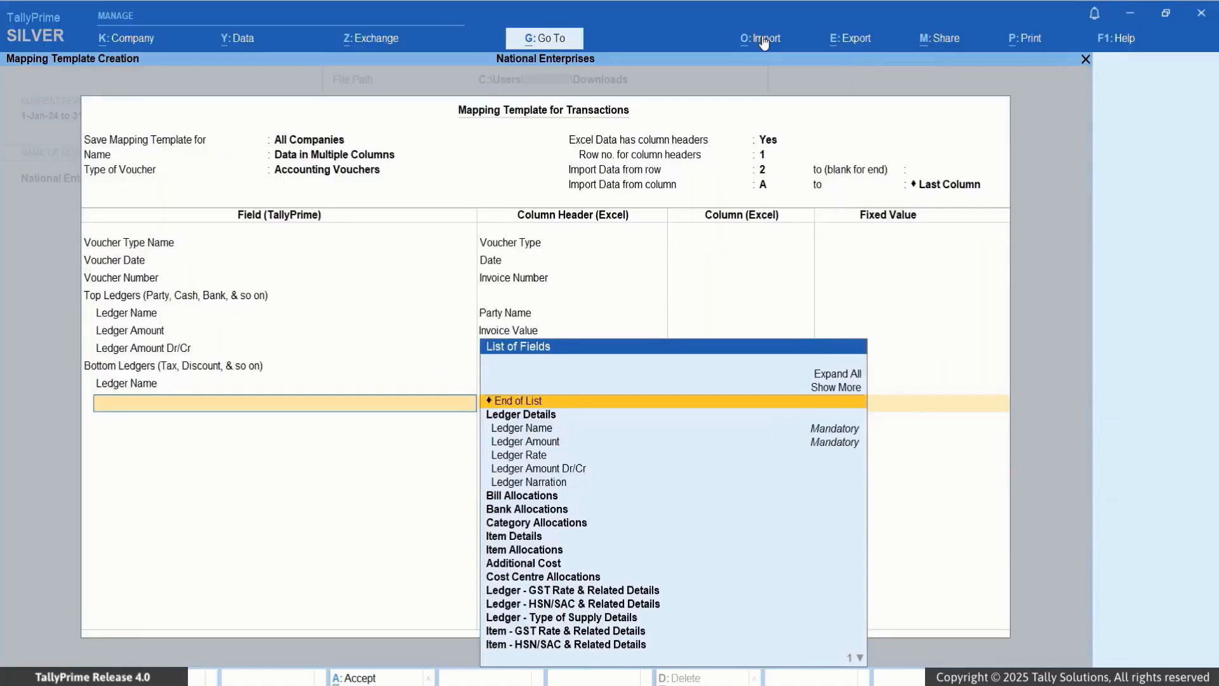
- Map the Ledger Amount of the Sales ledger under Bottom Ledgers to the Item Amount column
key("Down")
key("Down")
key("Return")
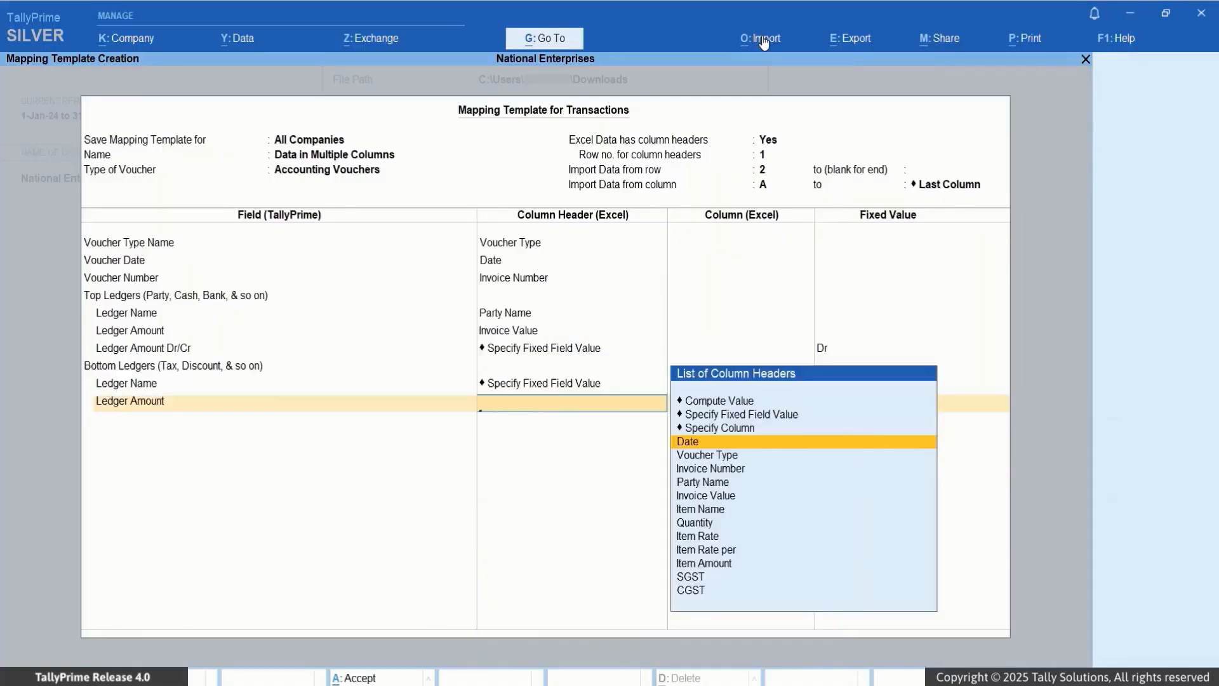
key("Down")
key("Down")
key("Down")
key("Down")
key("Down")
key("Down")
key("Down")
key("Down")
key("Down")
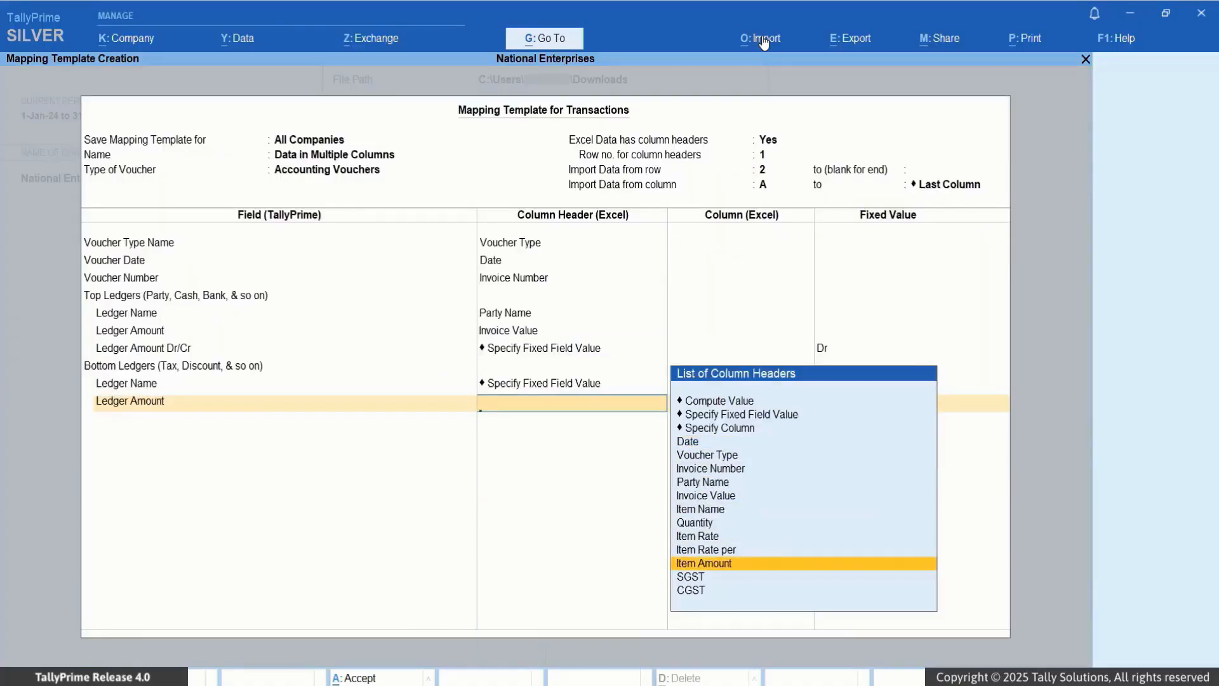
key("Return")
- Add Ledger Amount Dr/Cr for the Sales ledger with the fixed field value Cr
key("Down")
key("Down")
key("Down")
key("Down")
key("Return")
key("Return")
key("Return")
- Add the Item Name, Item Rate and Item Rate per fields under the Sales ledger, each mapped to the column of the same name
type("Item N")
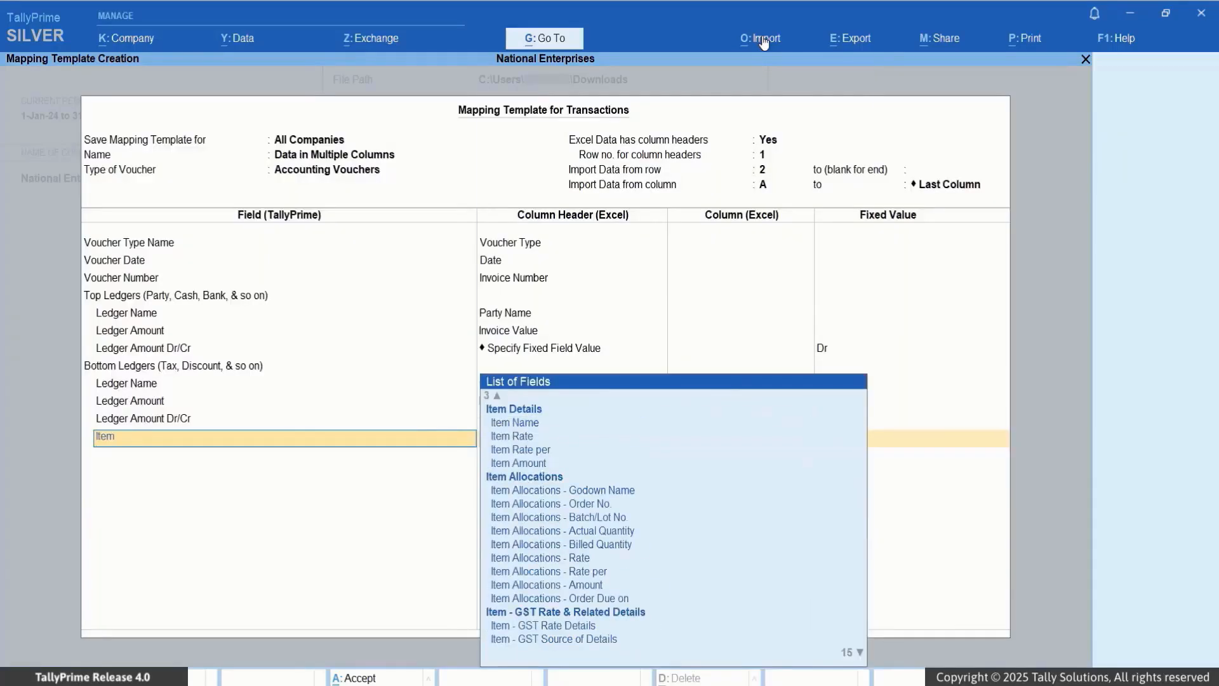
key("Return")
type("Item N")
key("Return")
type("Item R")
key("Return")
type("Item R")
key("Return")
type("Item Rate p")
key("Return")
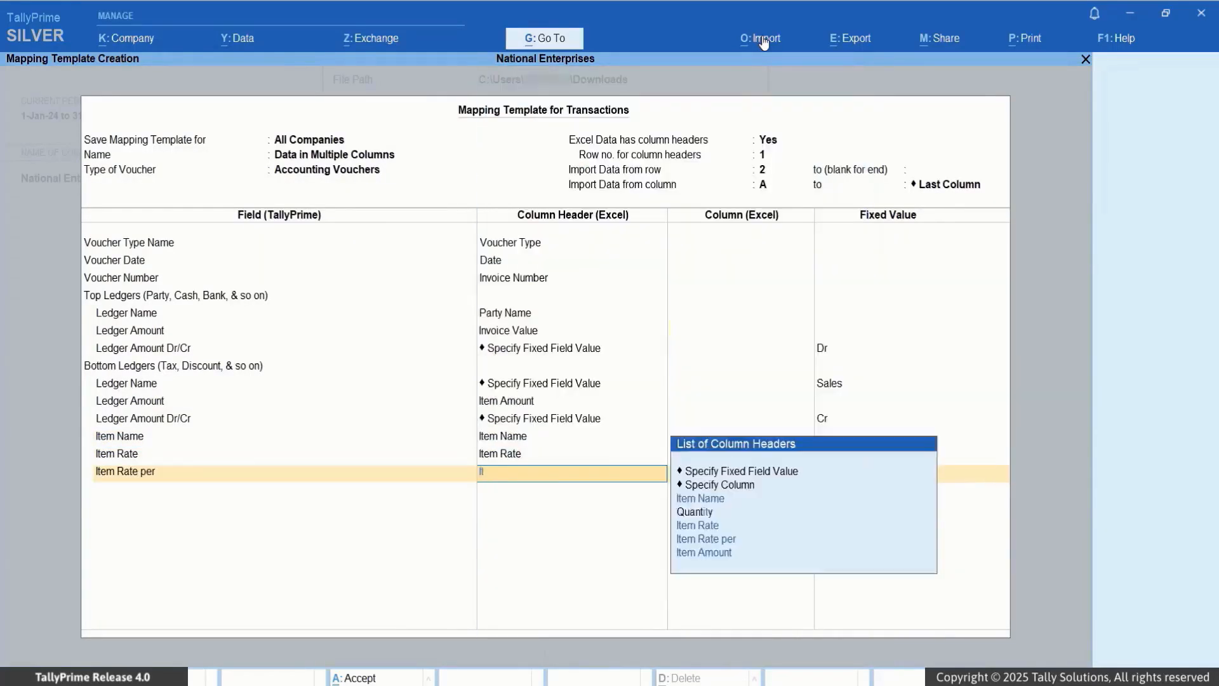
- Map Billed Quantity to the Quantity column and Item Amount to the Item Amount column, and end the Sales ledger's field list
type("Billed")
key("Return")
type("Q")
key("Return")
type("Item A")
key("Return")
type("Item A")
key("Return")
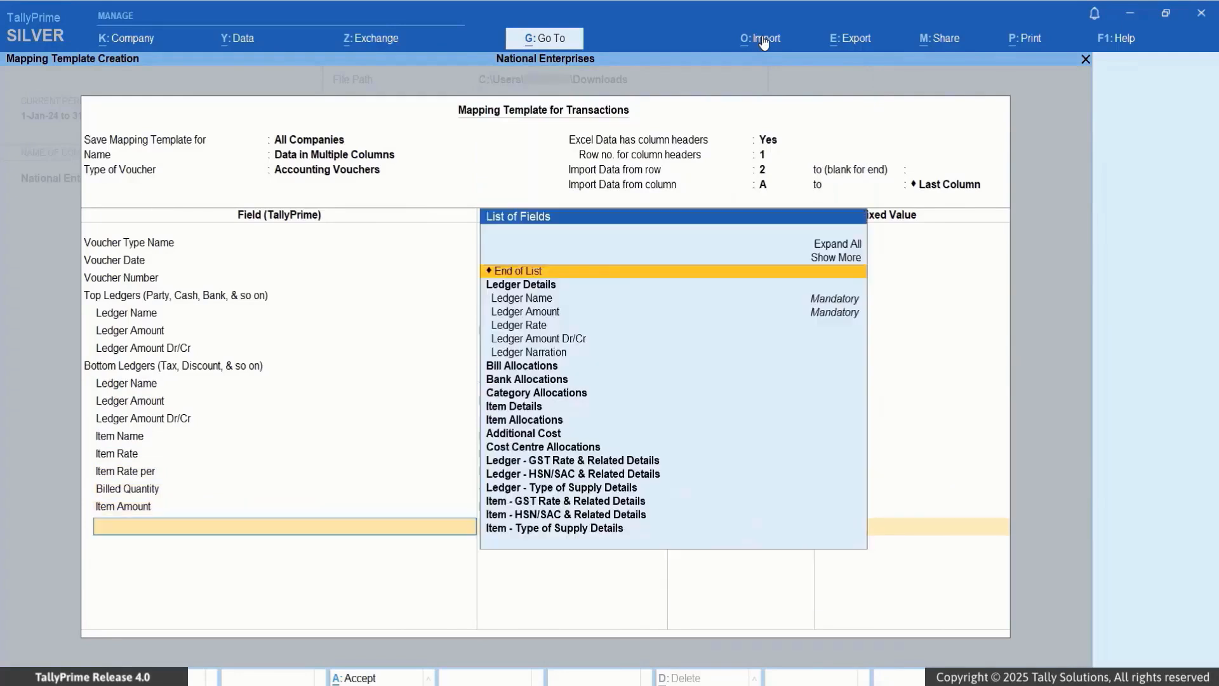
key("Return")
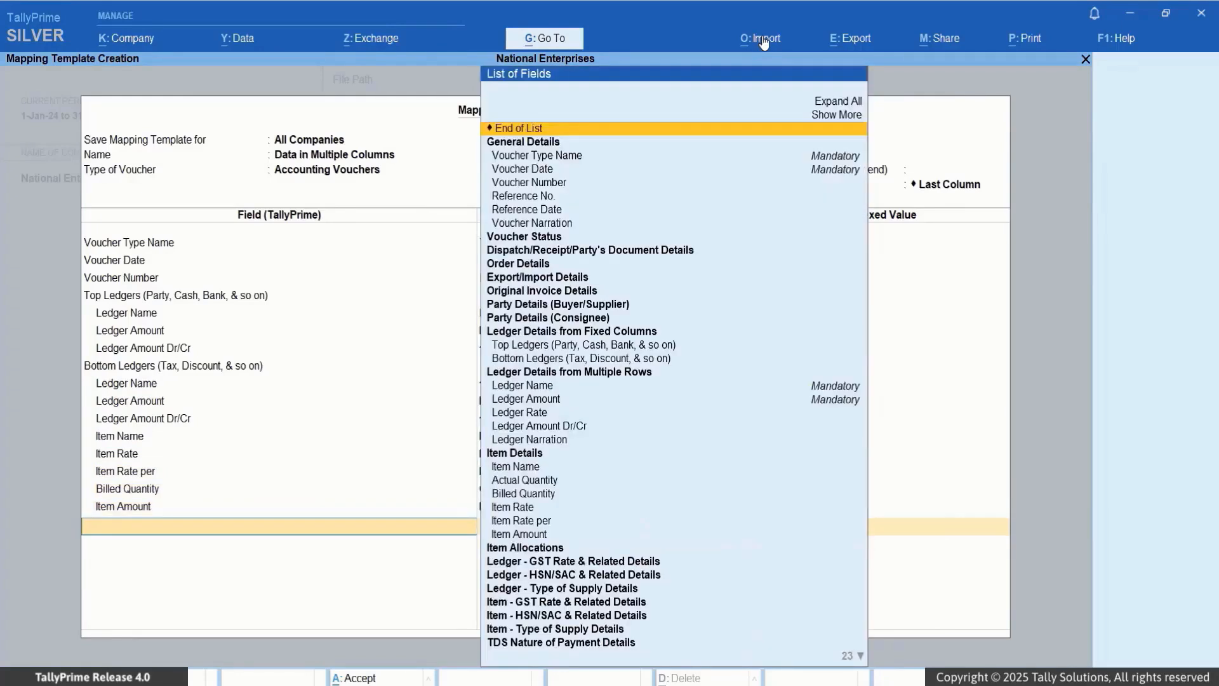
- Add another Bottom Ledgers (Tax, Discount, & so on) group with Ledger Name set to the fixed field value CGST
type("Bott")
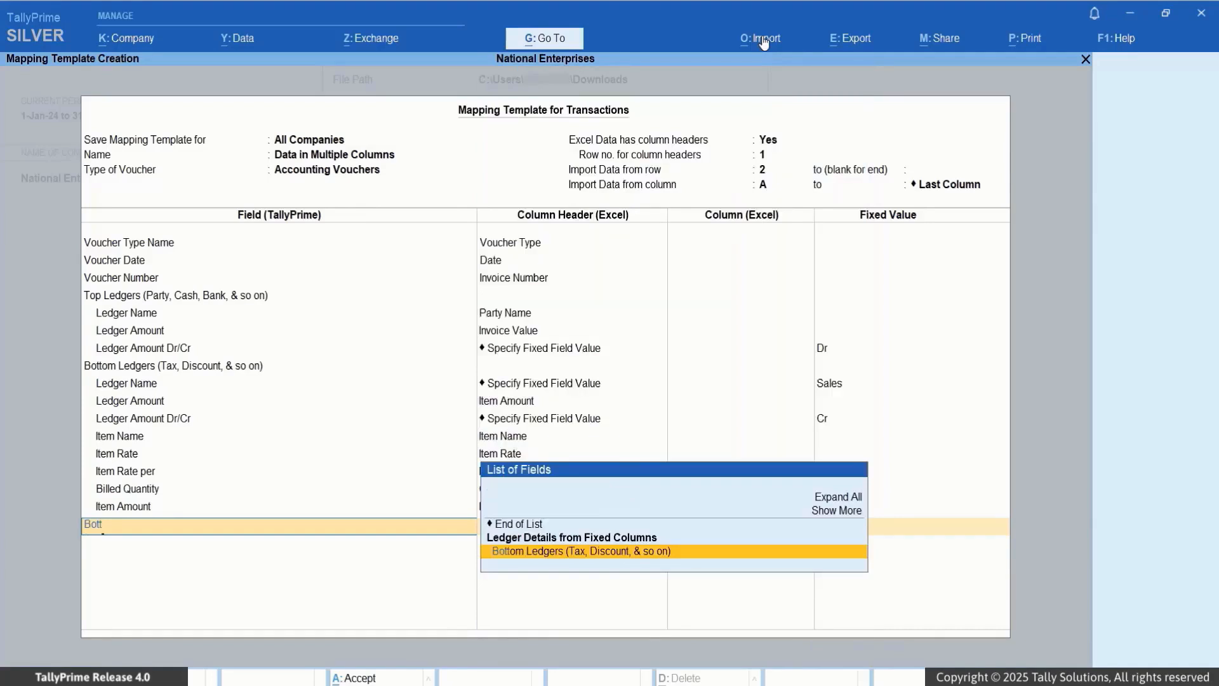
key("Return")
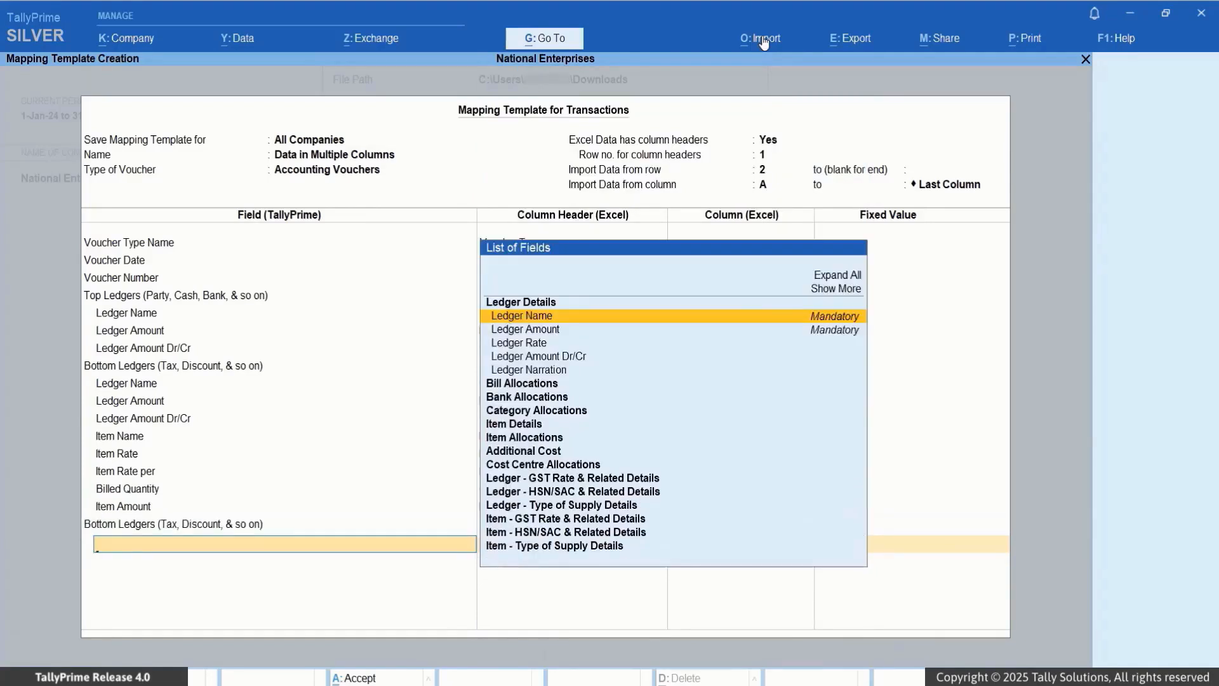
key("Return")
key("Up")
key("Up")
key("Return")
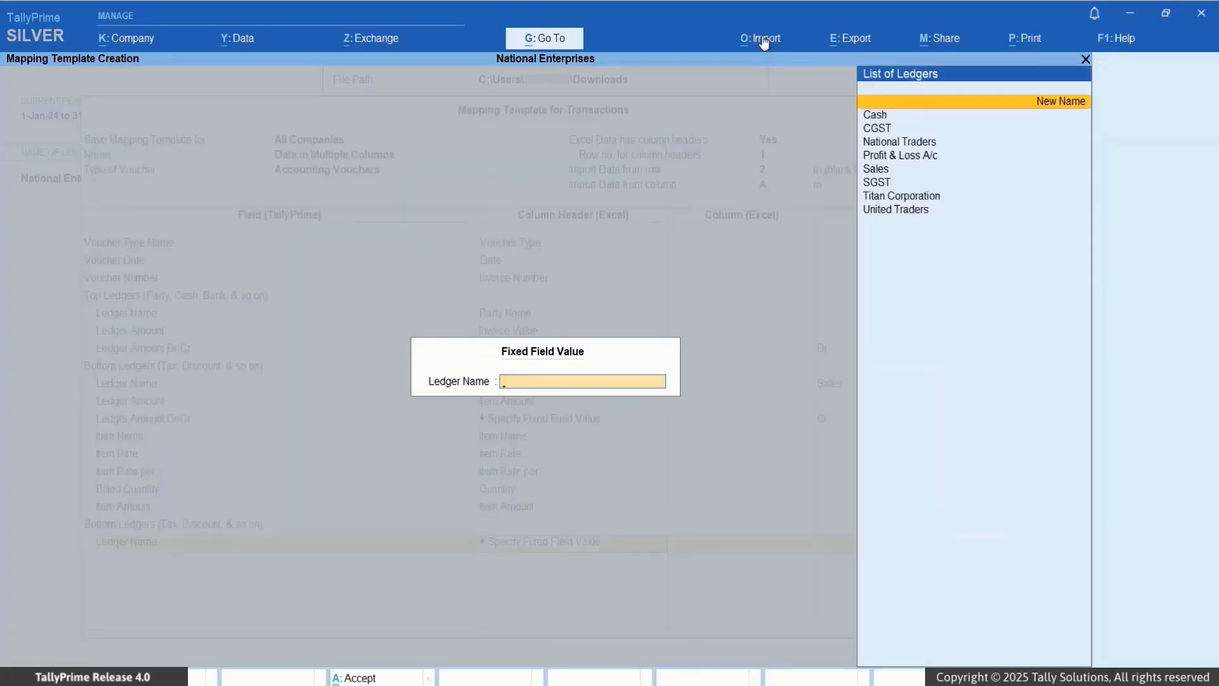
type("C")
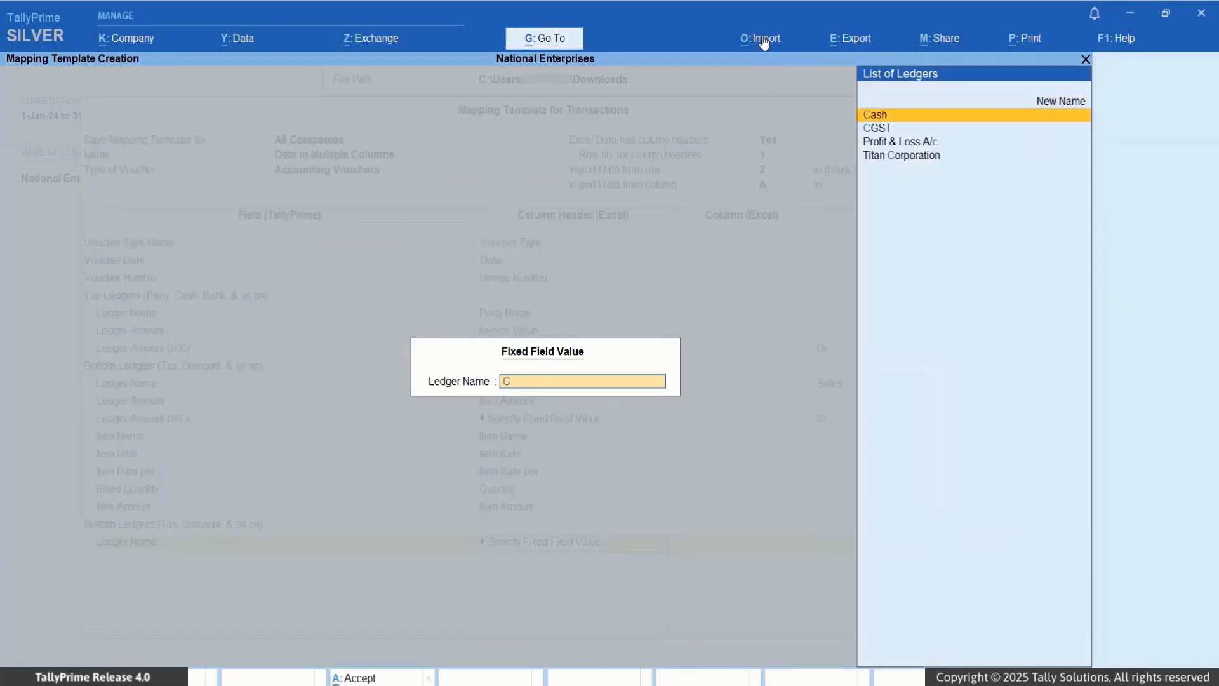
key("Down")
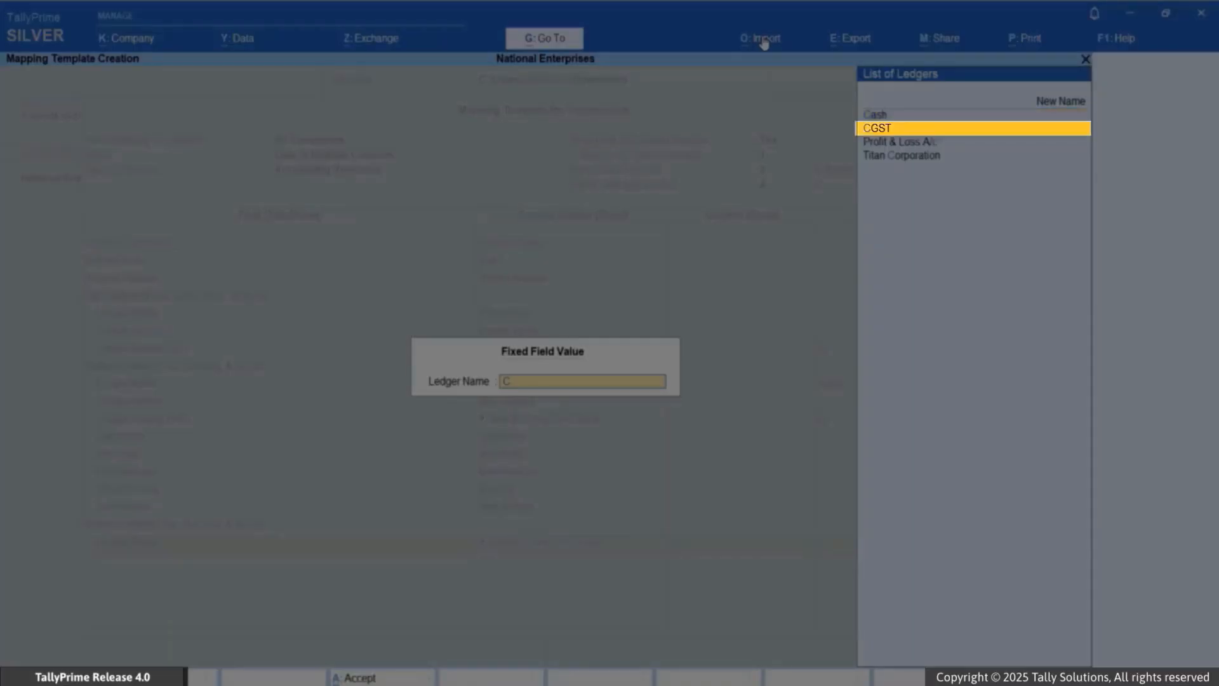
key("Return")
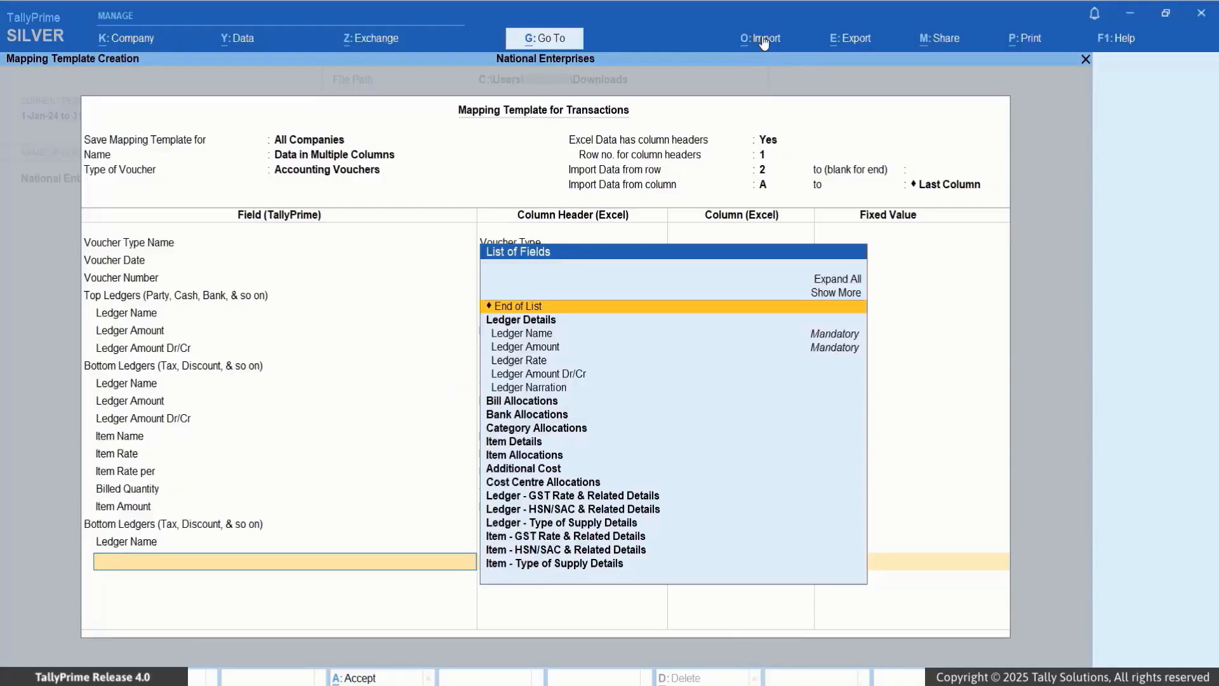
- Add Ledger Amount for the CGST ledger and map it to the CGST column
key("Down")
key("Down")
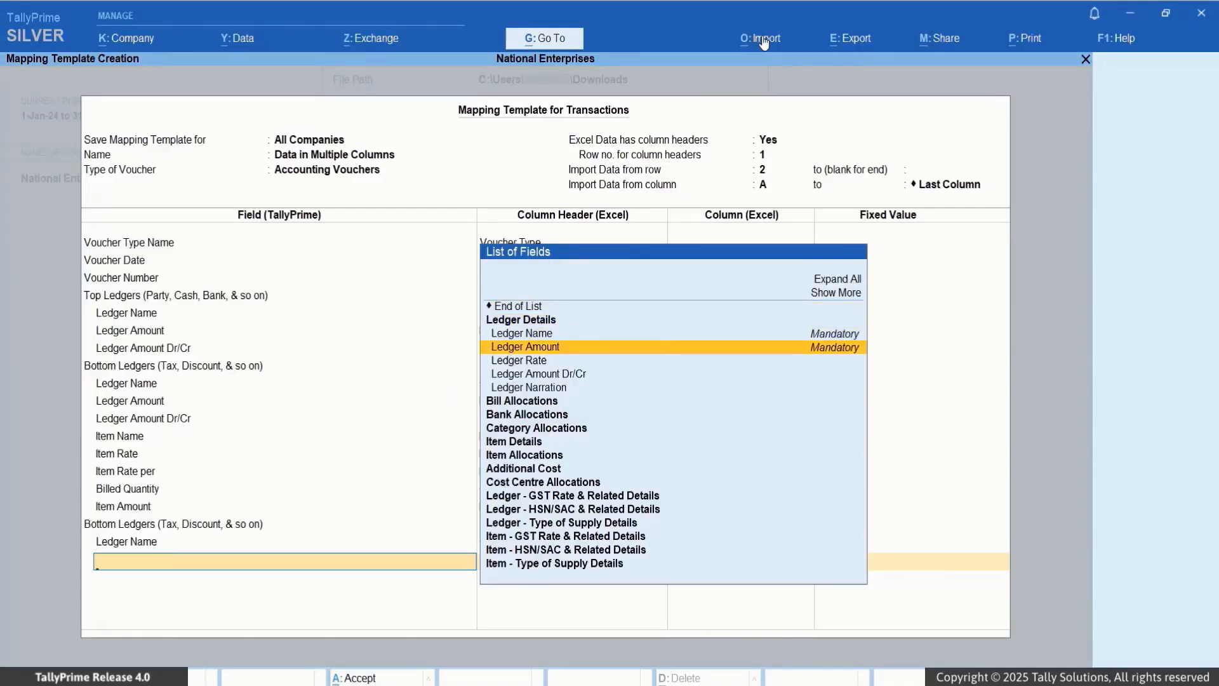
key("Return")
type("C")
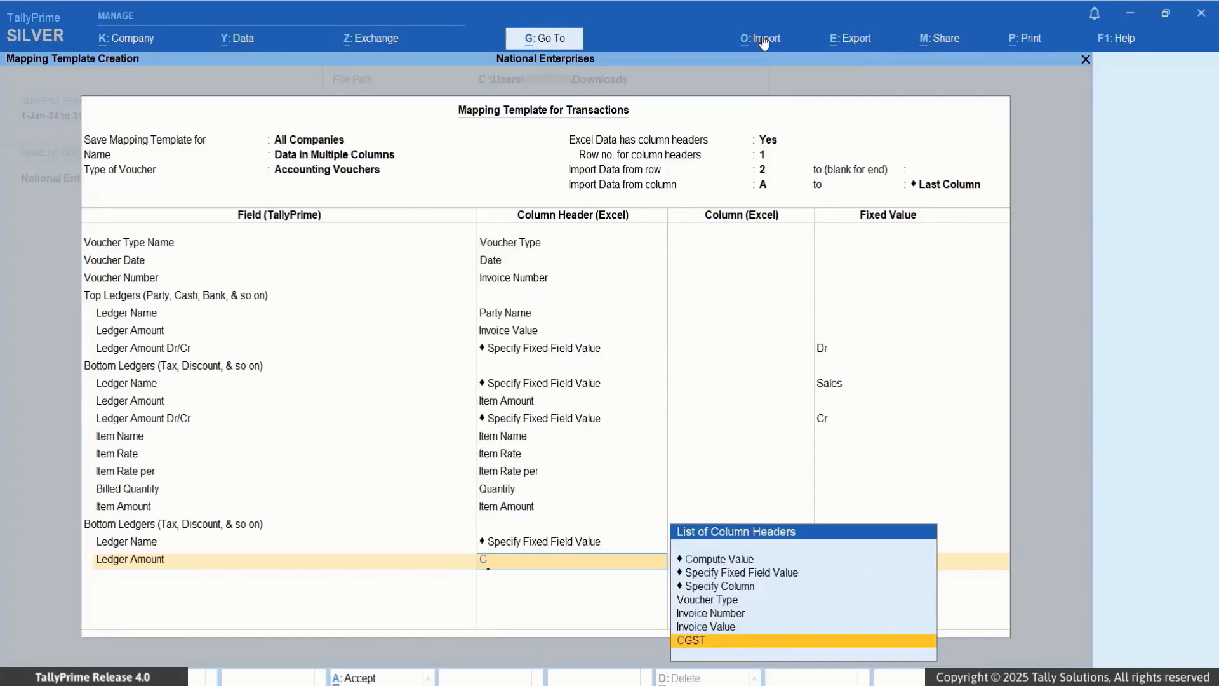
key("Return")
- Add Ledger Amount Dr/Cr for the CGST ledger with the fixed field value Cr
key("Down")
key("Down")
key("Down")
key("Down")
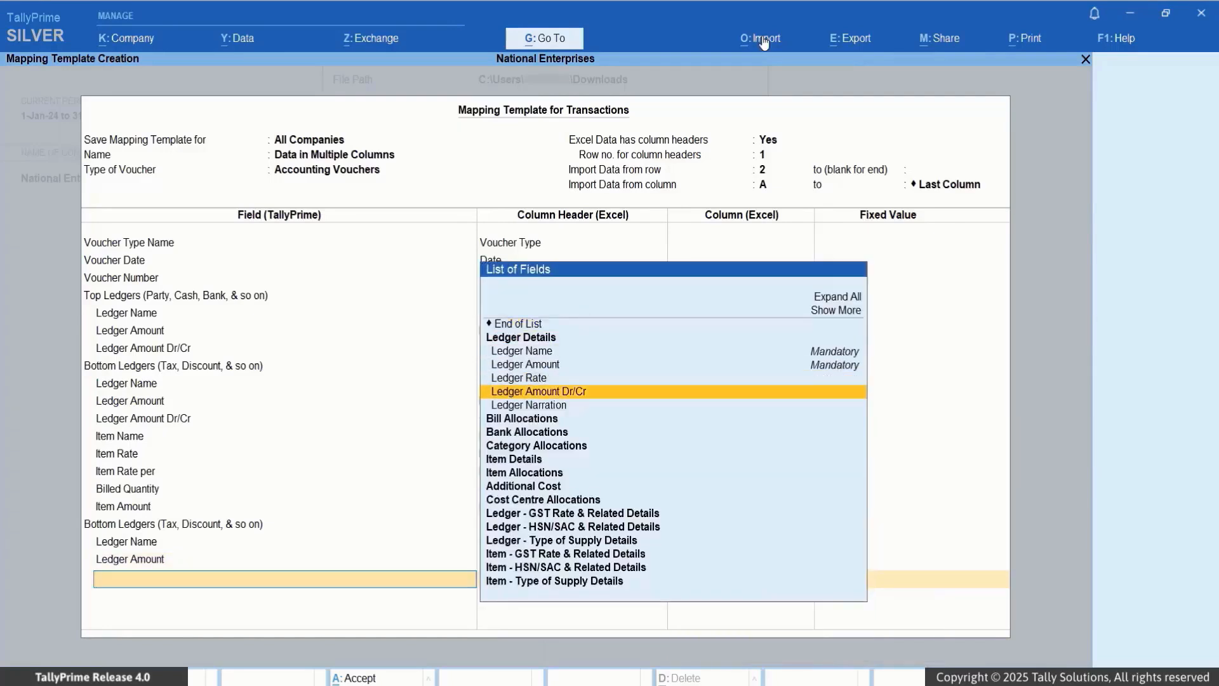
key("Return")
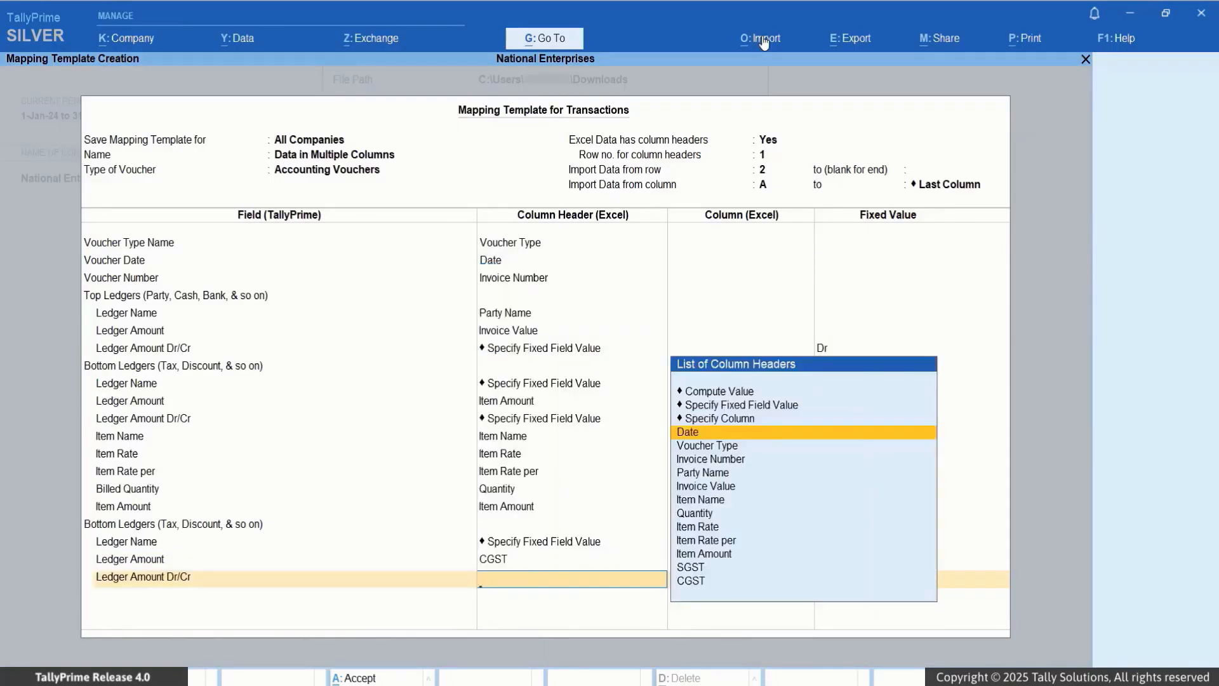
key("Up")
key("Up")
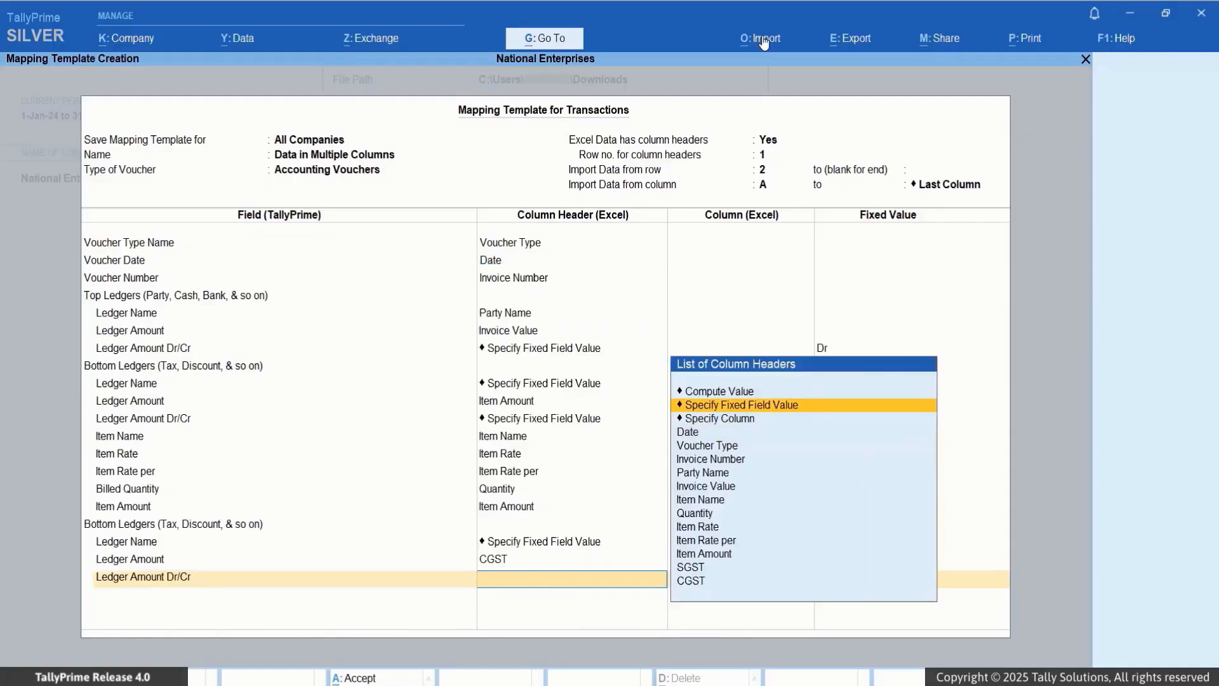
key("Return")
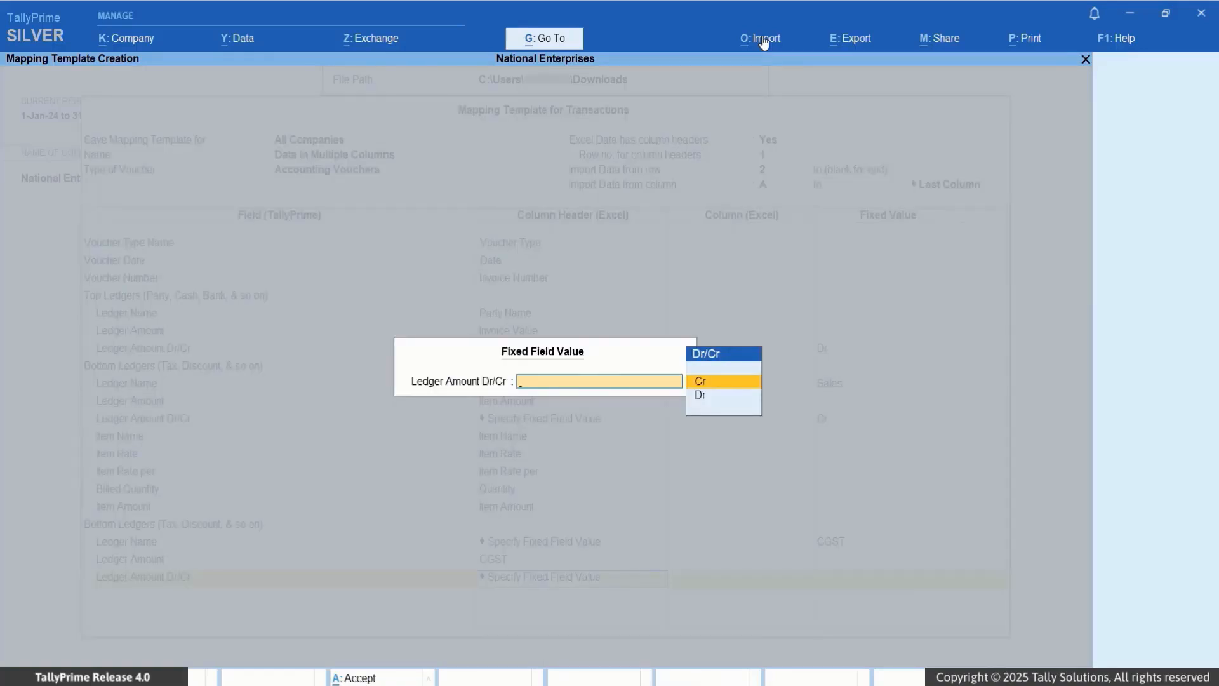
key("Return")
- Add a further Bottom Ledgers (Tax, Discount, & so on) group with Ledger Name set to the fixed field value SGST
type("Bo")
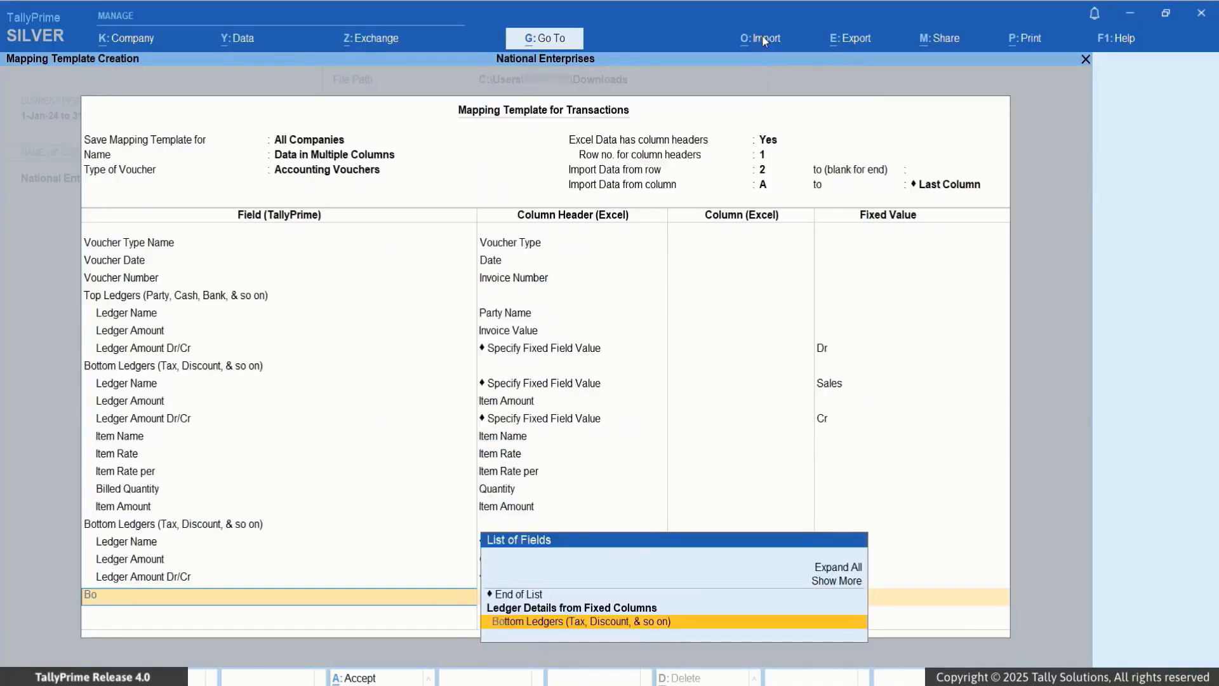
type("tt")
key("Return")
key("Return")
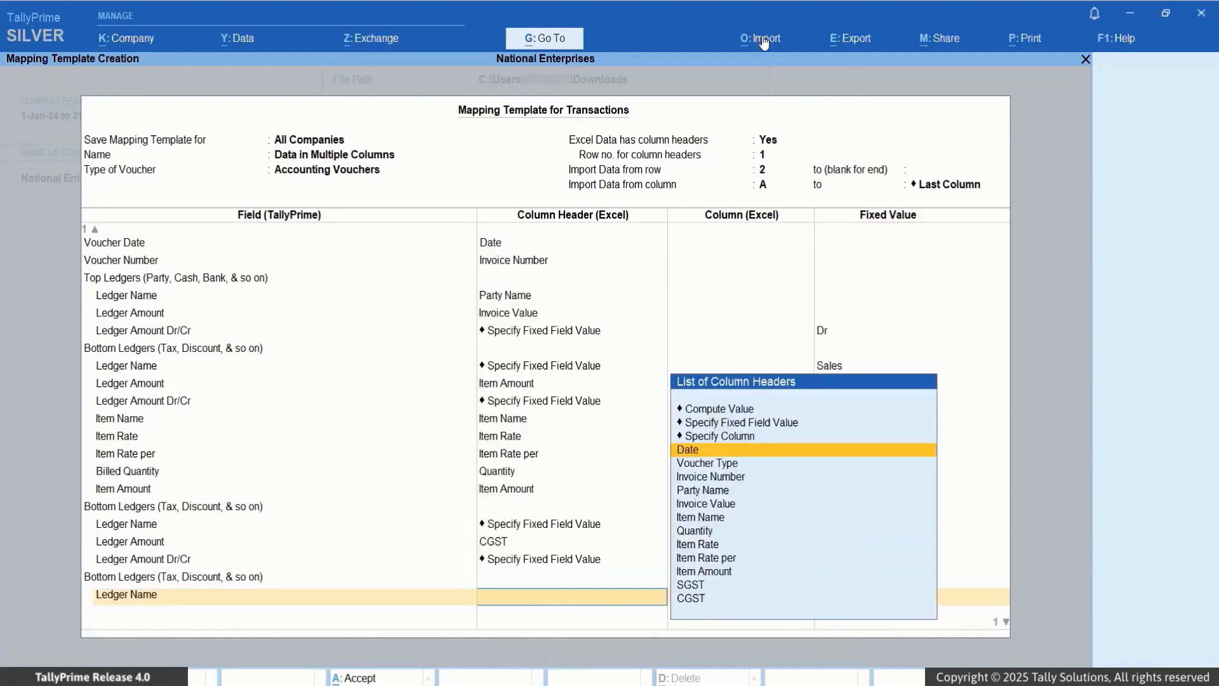
key("Up")
key("Up")
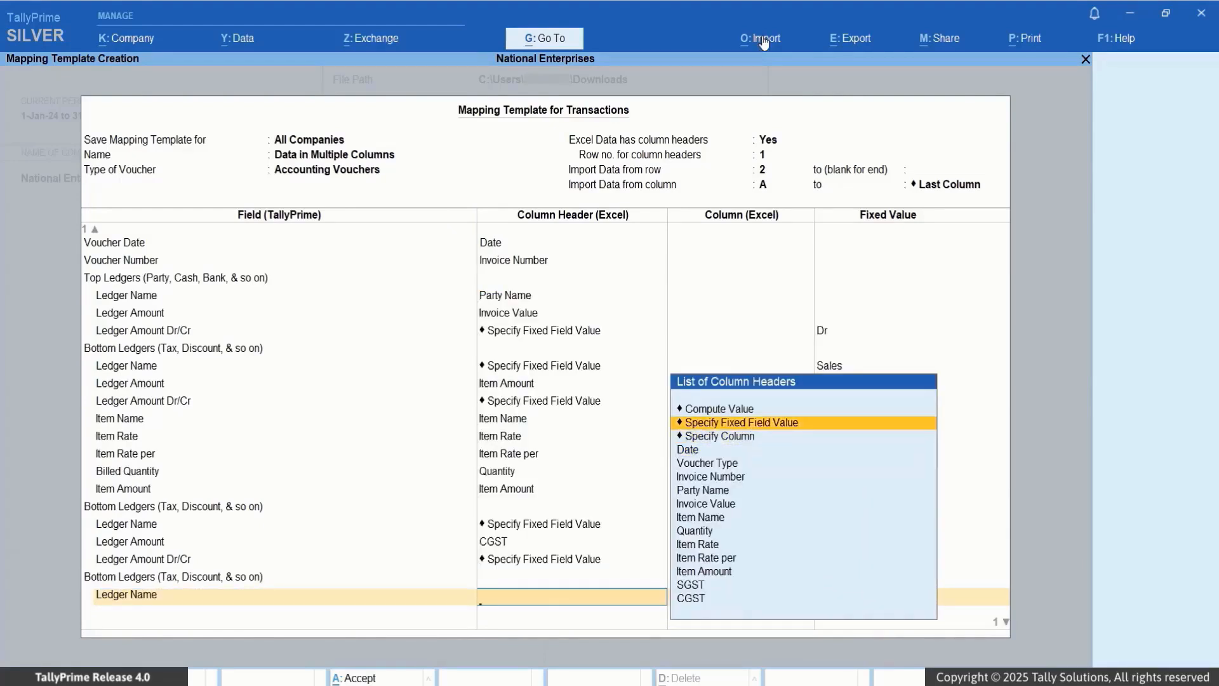
key("Return")
type("Sg")
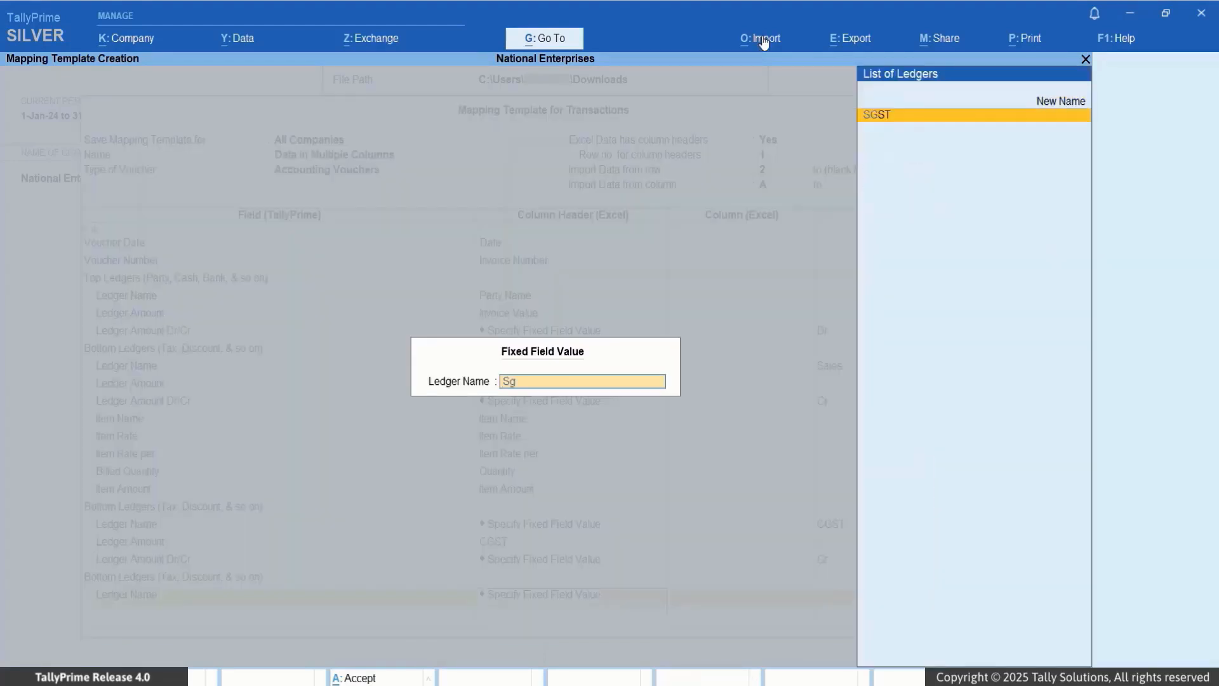
key("Return")
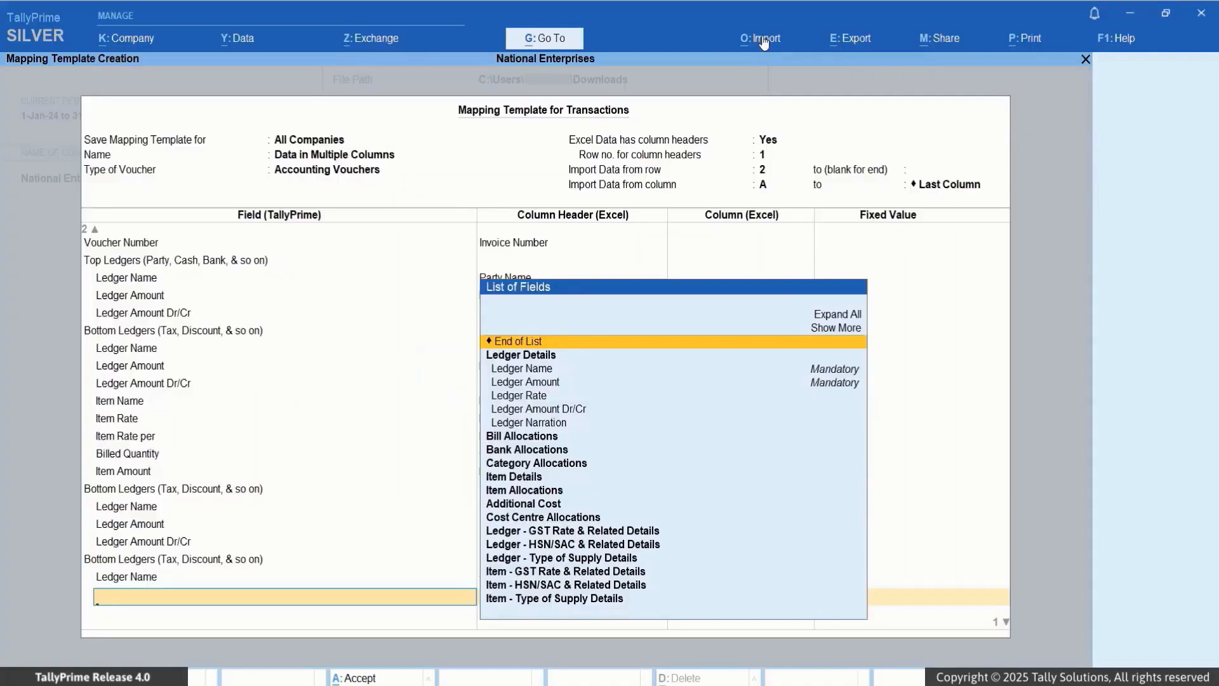
- Add Ledger Amount for the SGST ledger and map it to the SGST column
key("Down")
key("Down")
key("Down")
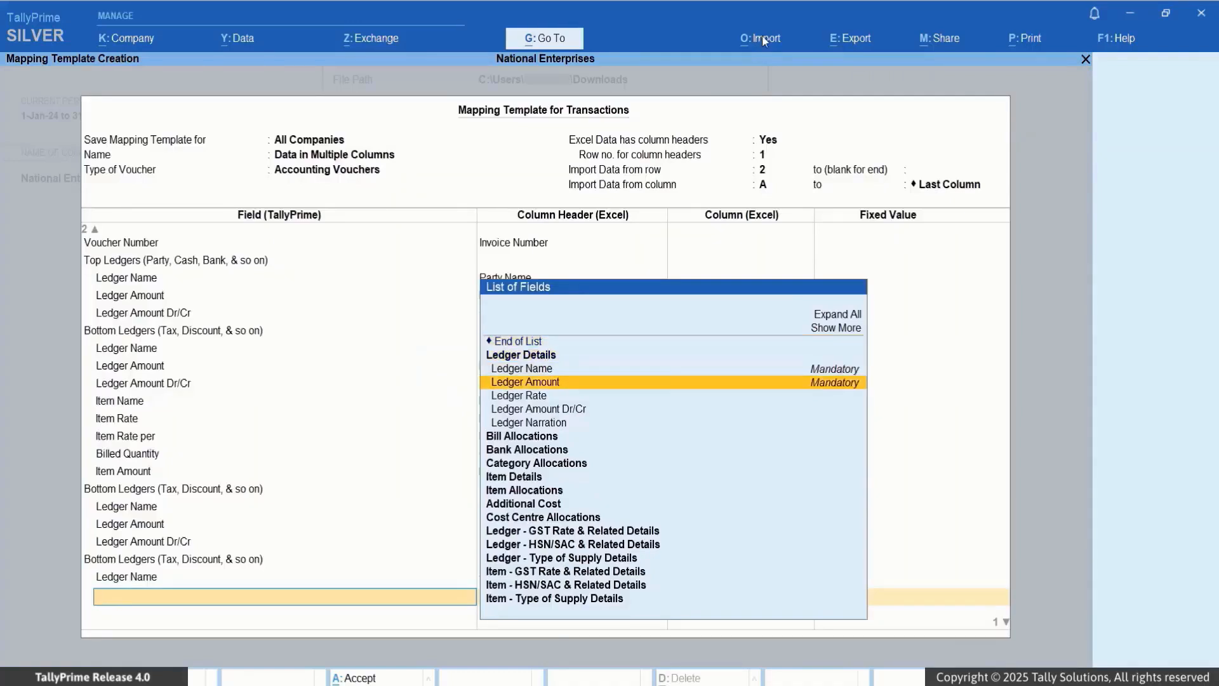
key("Return")
type("S")
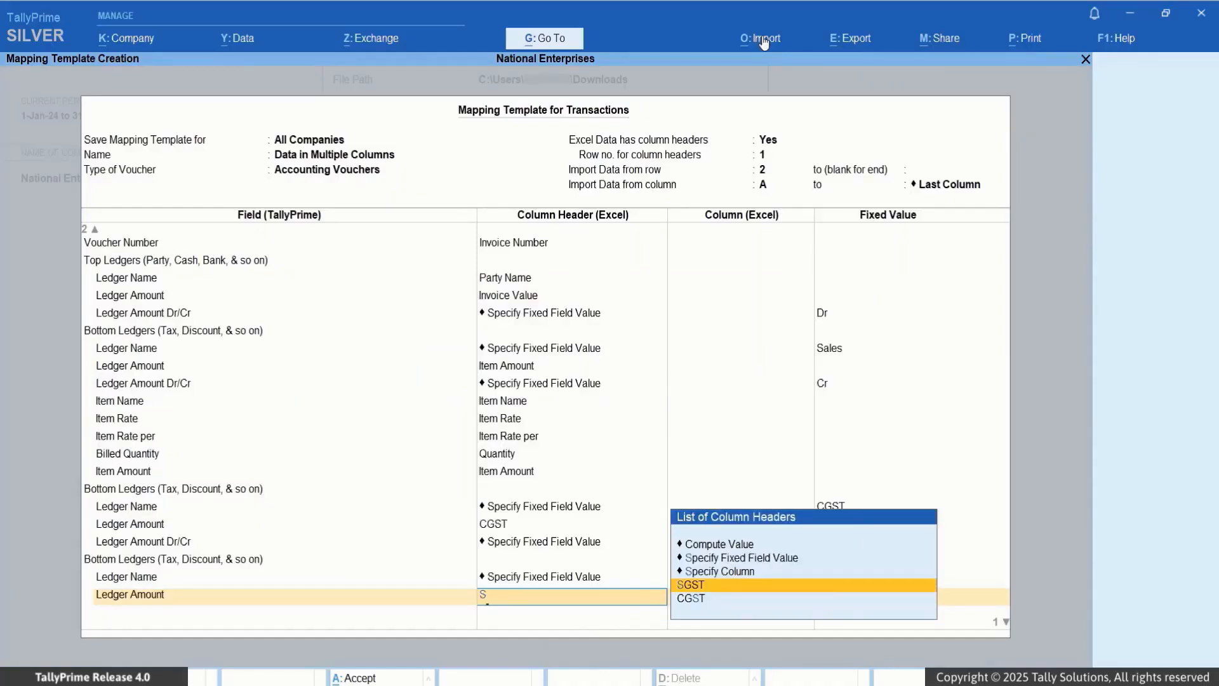
type("g")
key("Return")
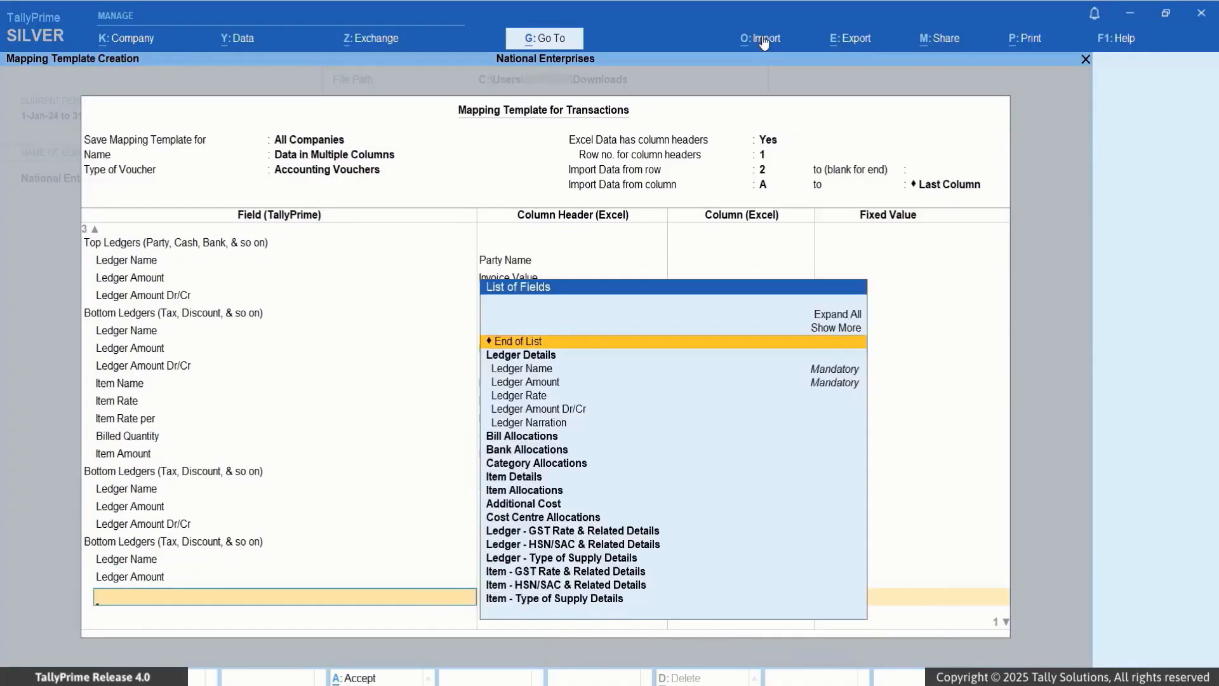
- Add Ledger Amount Dr/Cr for the SGST ledger with the fixed field value Cr, and end the template's field lists
key("Down")
key("Down")
key("Down")
key("Down")
key("Down")
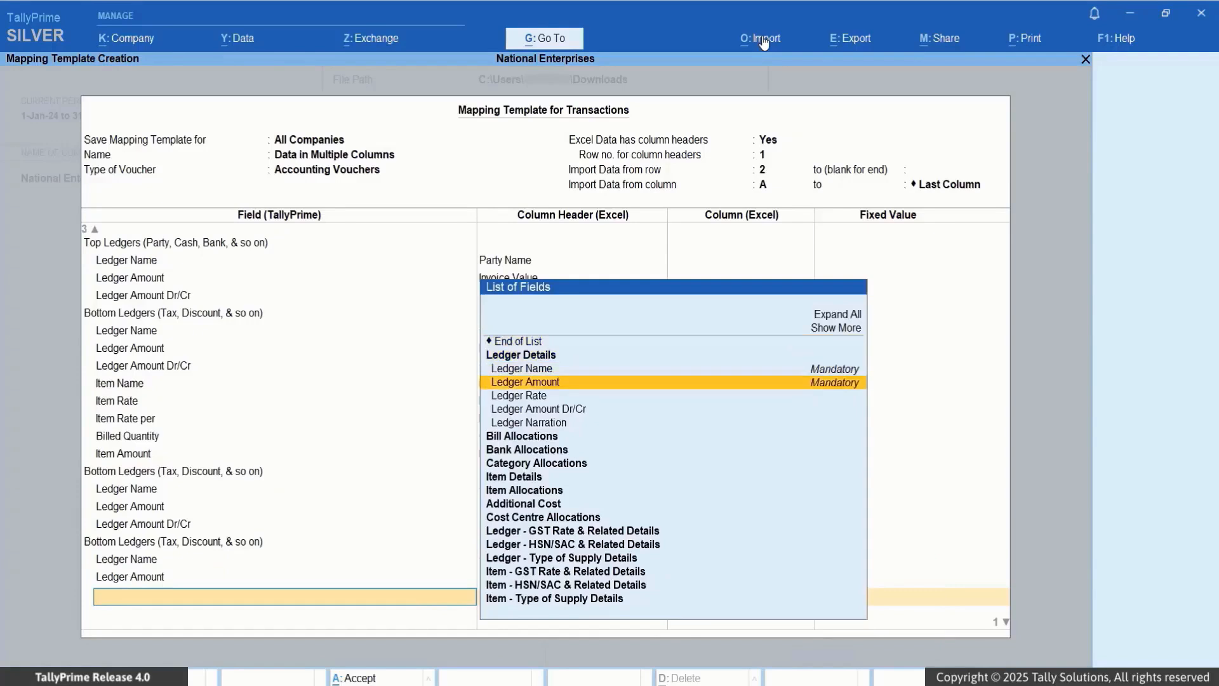
key("Return")
key("Up")
key("Up")
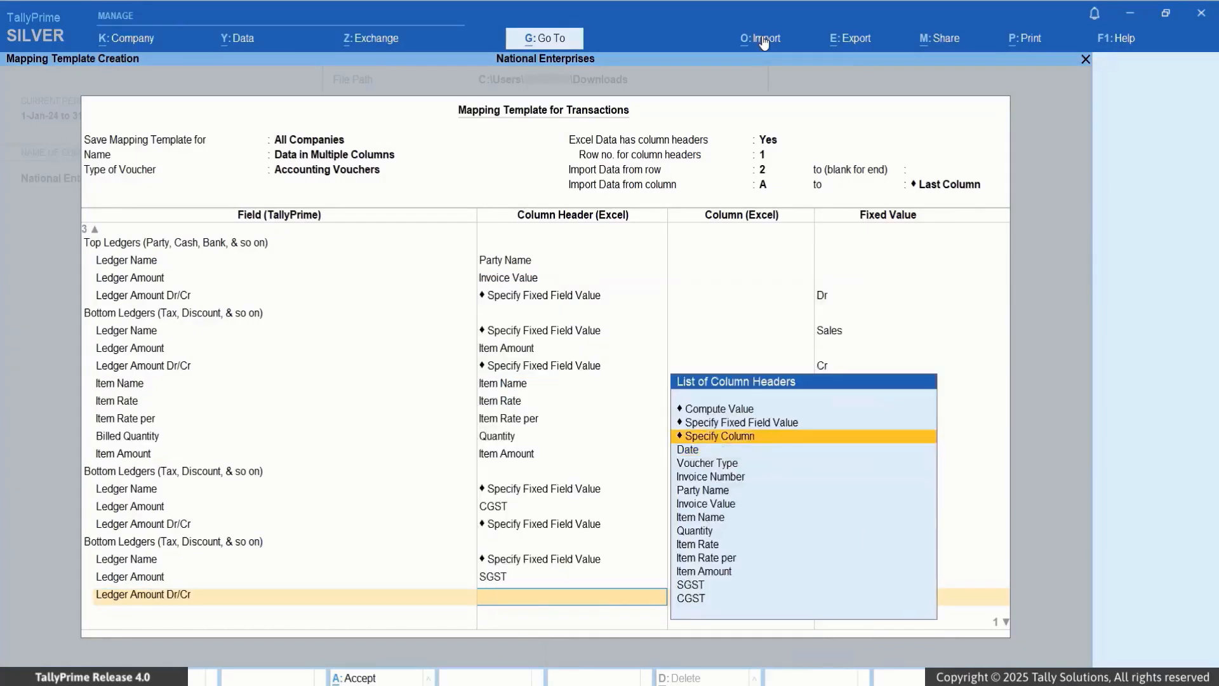
key("Return")
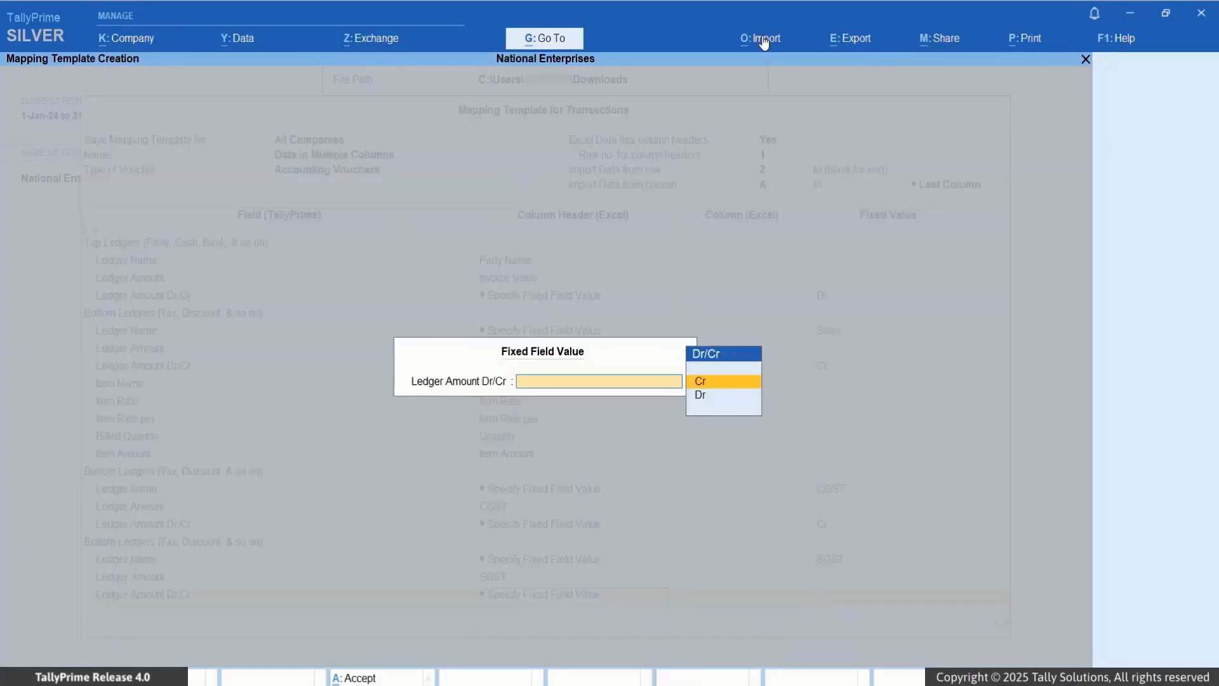
key("Return")
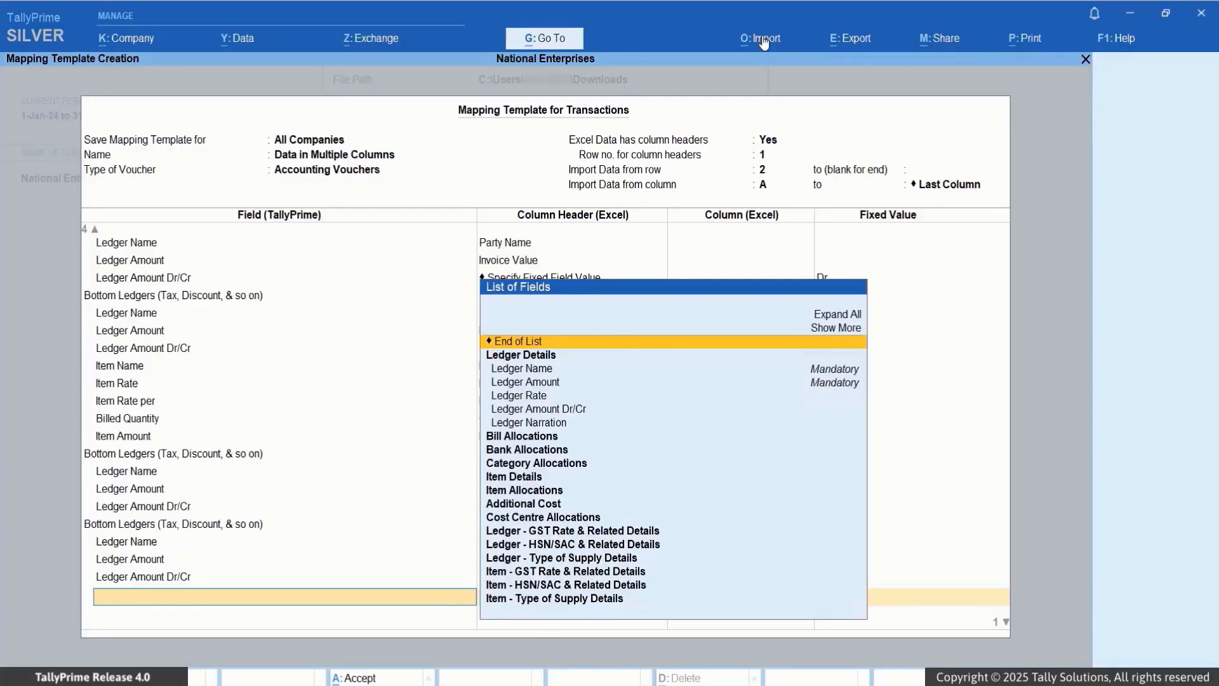
key("Return")
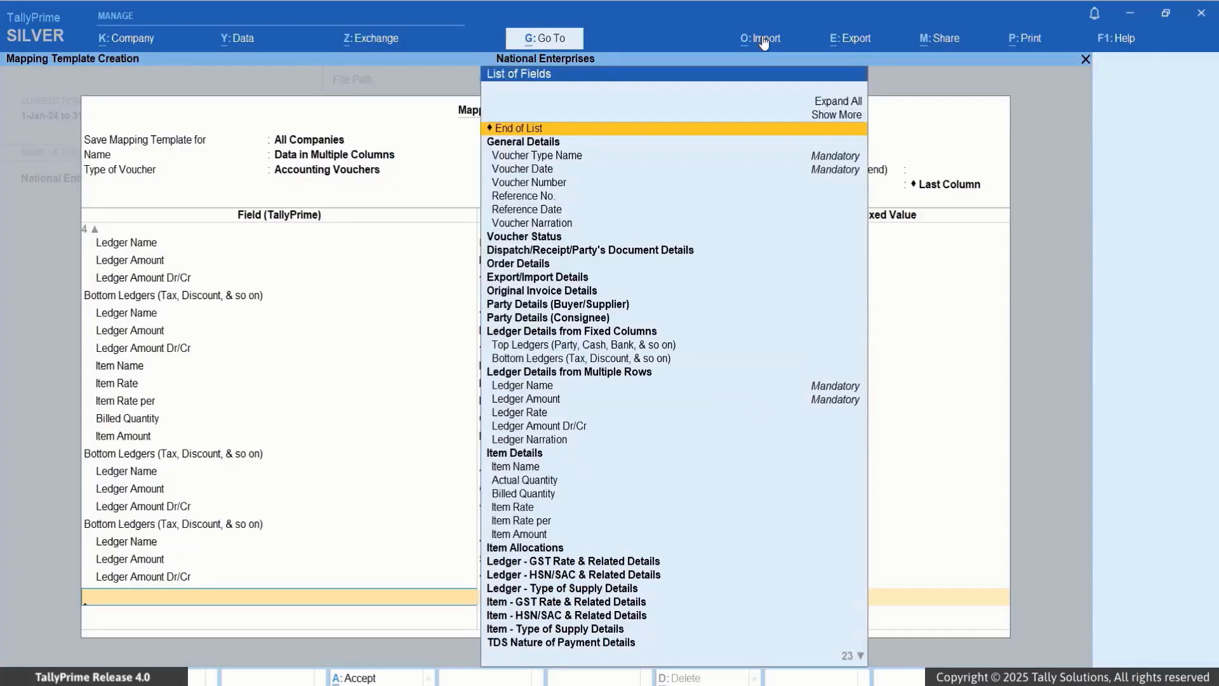
key("Return")
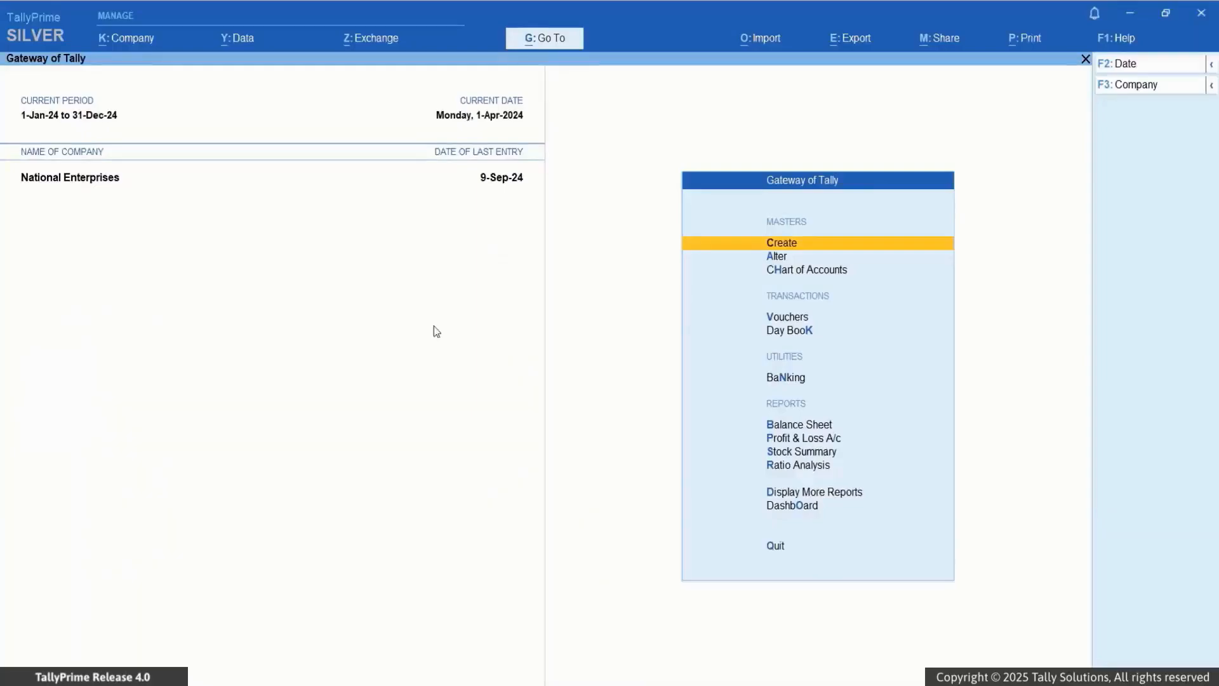
- Start a transactions import from Excel and choose Sales Voucher Details in Multiple Columns.xlsx as the file to import
key("alt+o")
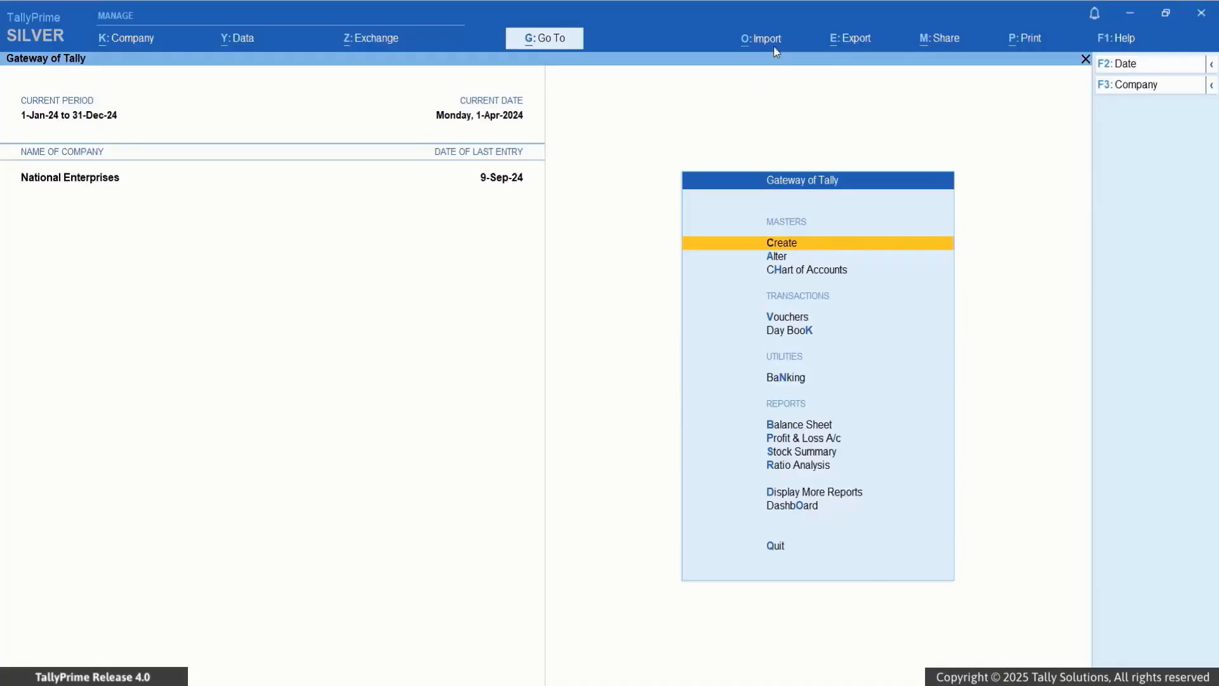
left_click(774, 48)
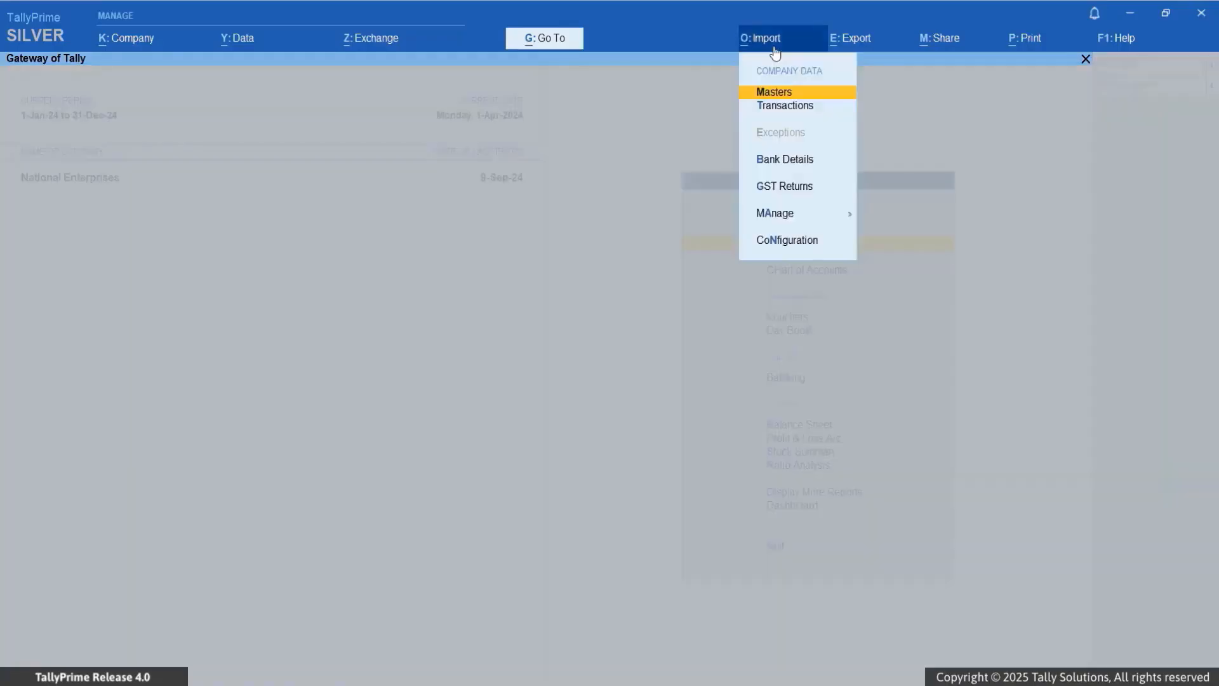
key("Down")
key("Return")
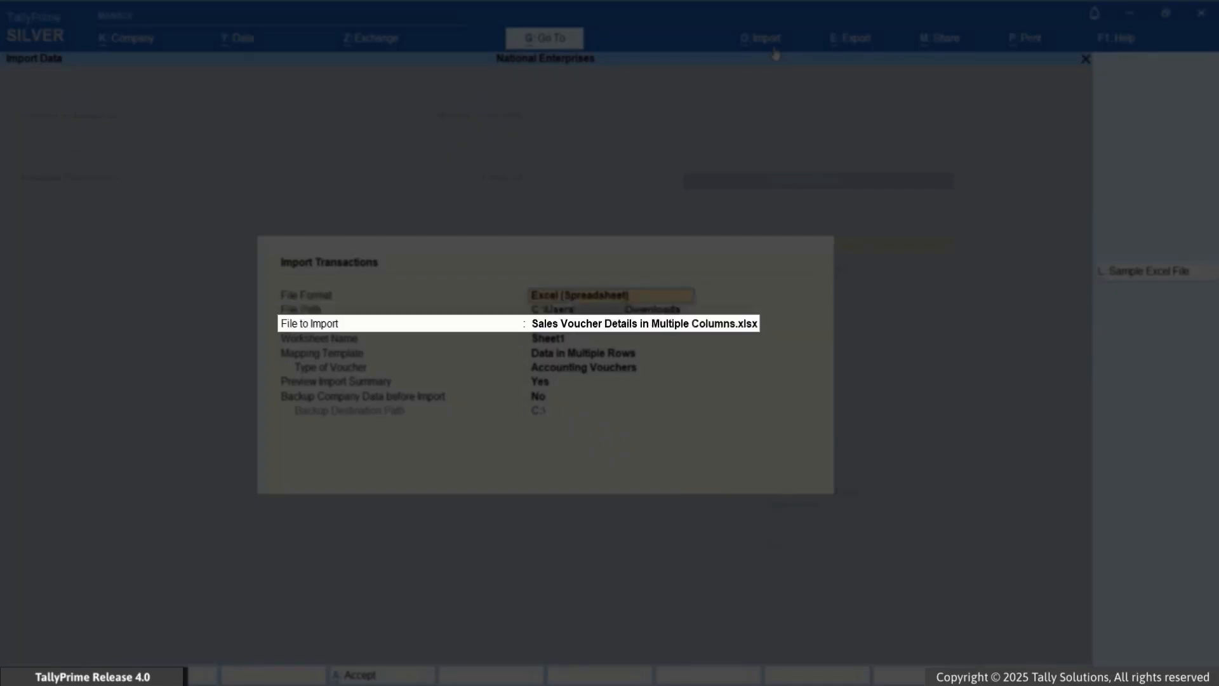
key("Return")
key("Return")
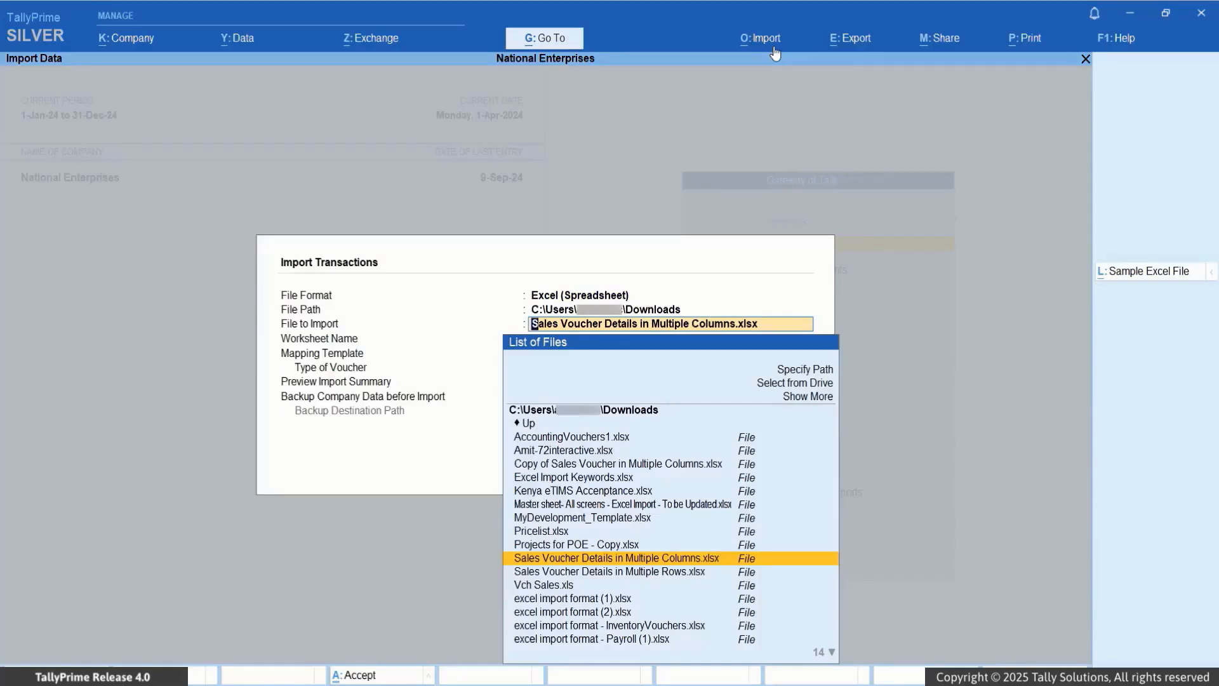
key("Return")
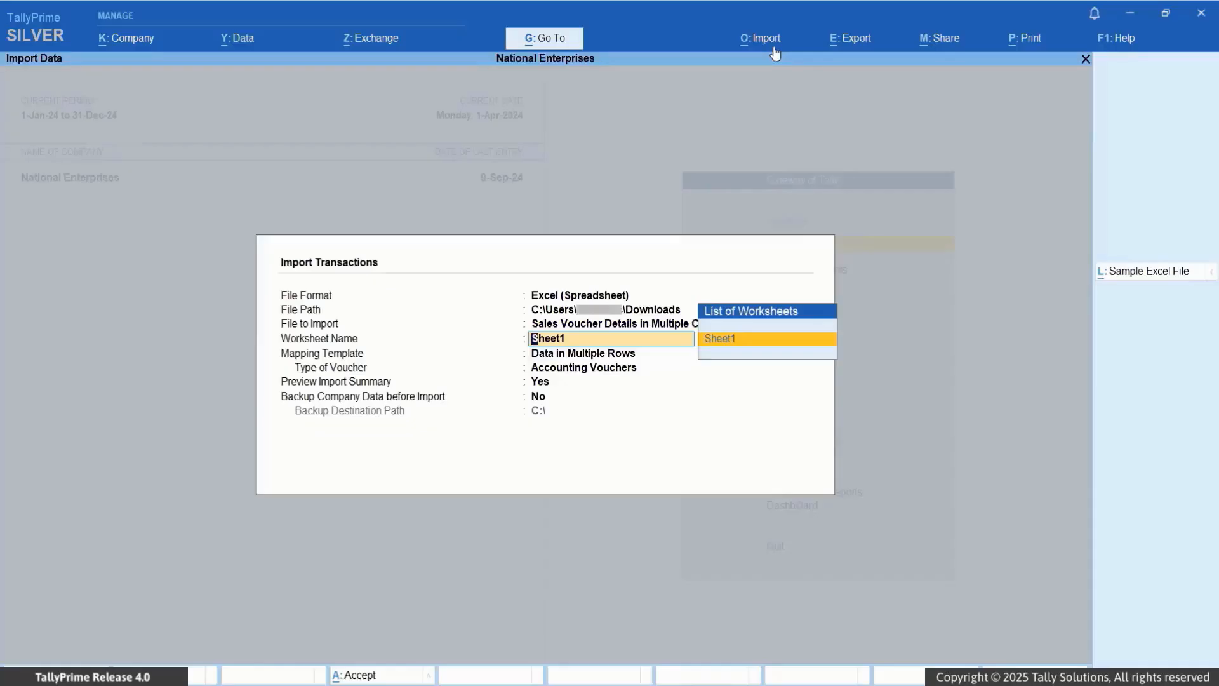
- Choose worksheet Sheet1 and the mapping template Data in Multiple Columns for the import
key("Return")
key("Up")
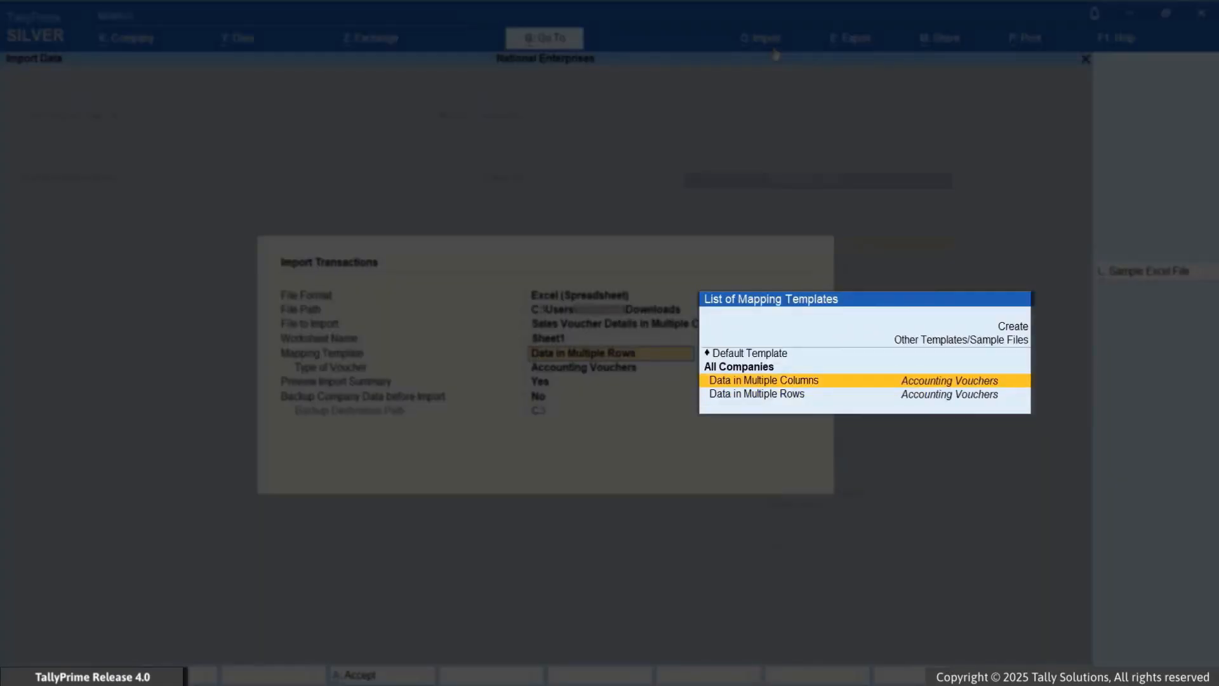
key("Return")
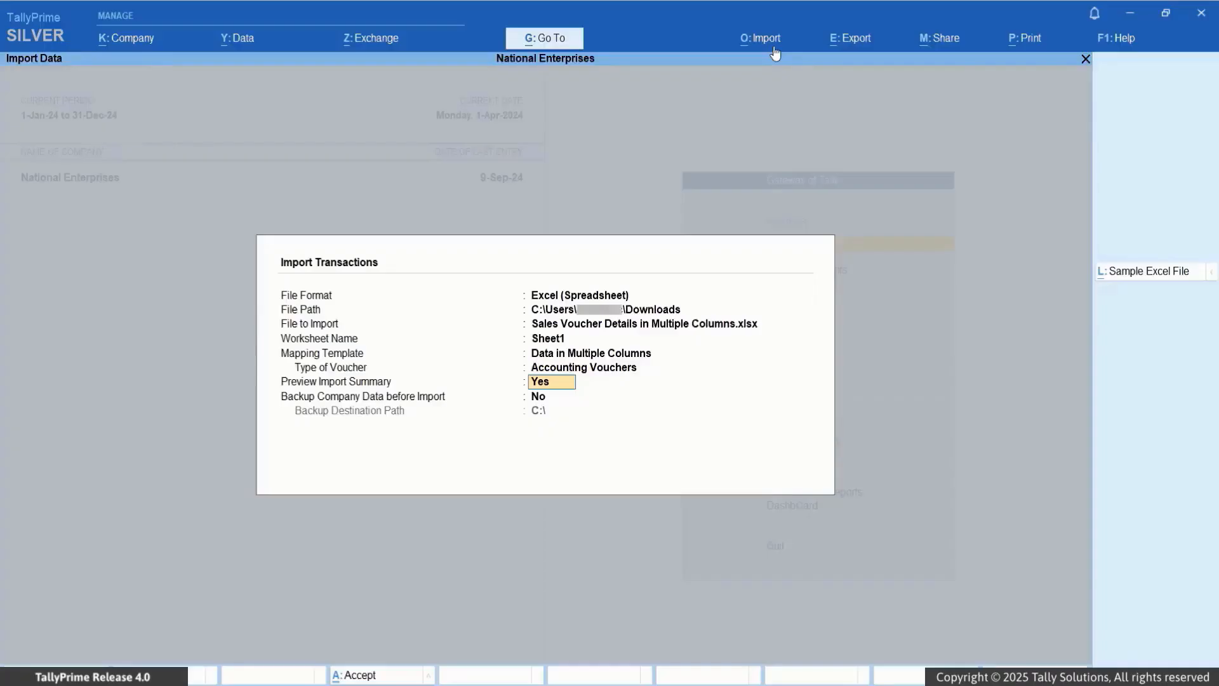
- Keep the import summary preview on with no company data backup, and import the sales vouchers from the preview
key("Return")
key("Return")
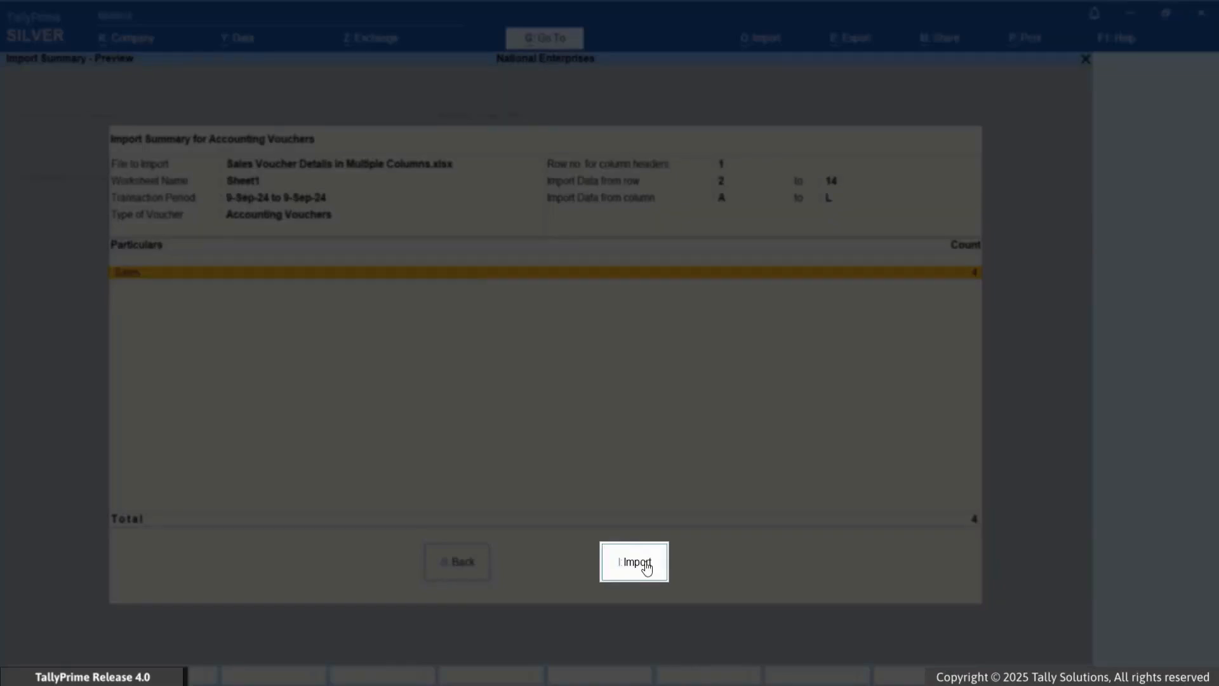
left_click(646, 567)
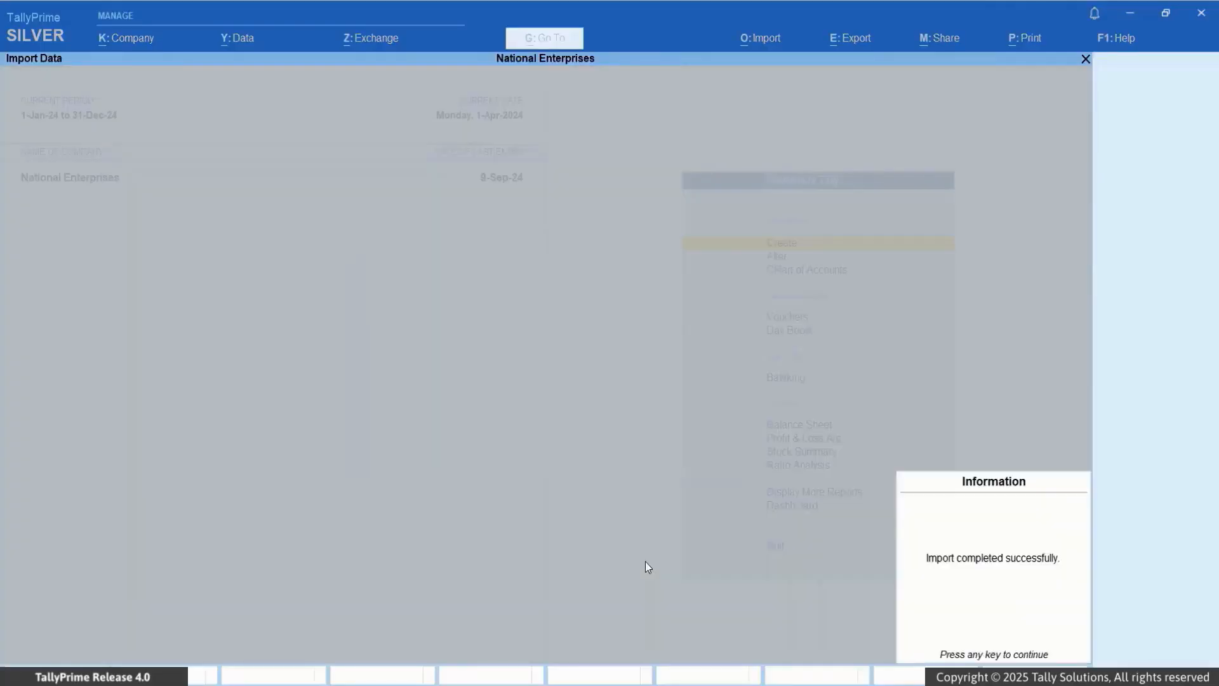
key("Return")
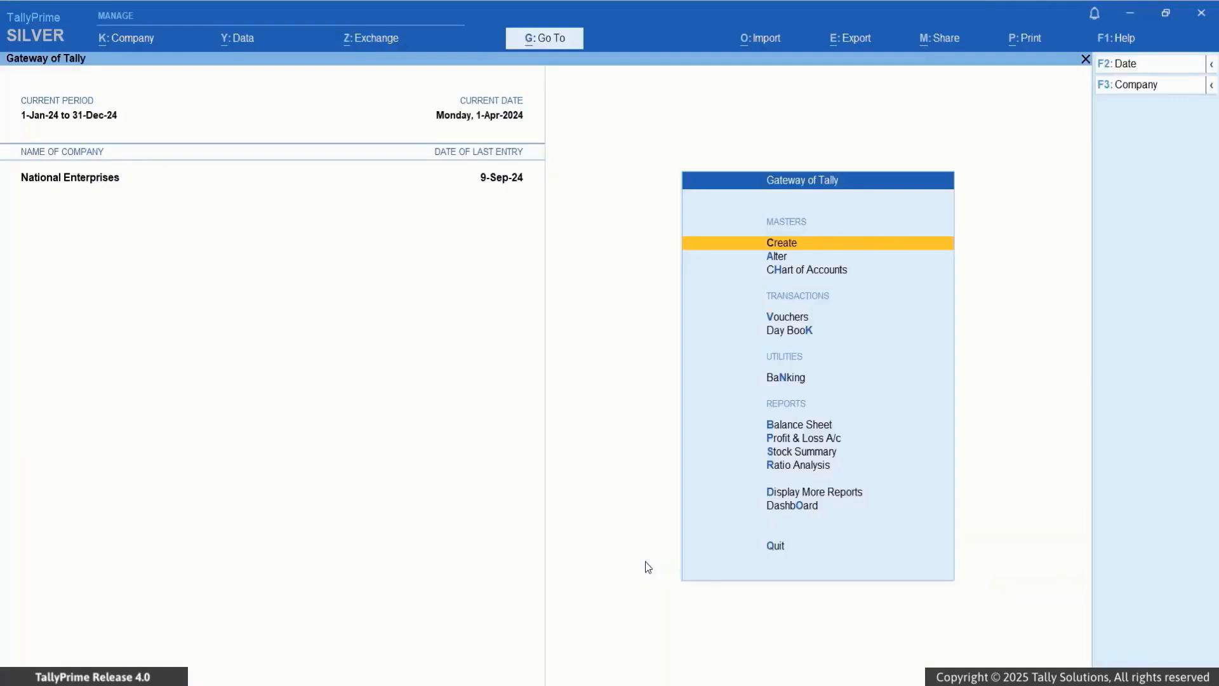
- Open the Day Book to check the imported sales vouchers
key("Down")
key("Down")
key("Down")
key("Down")
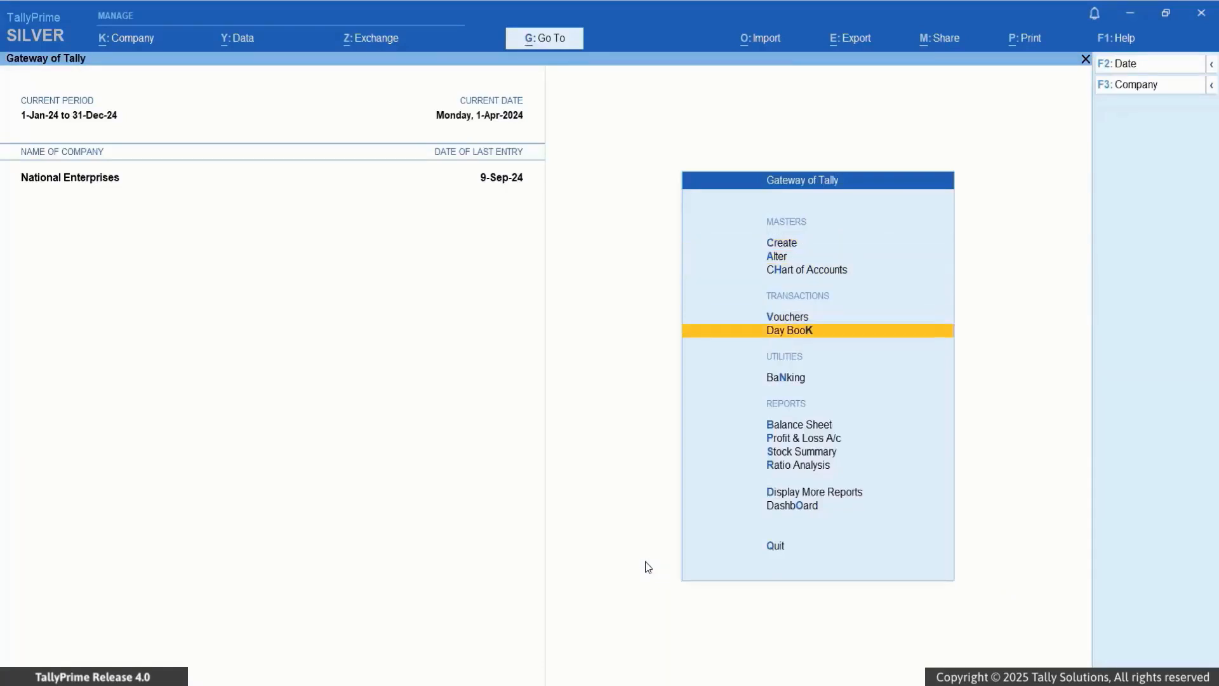
key("Return")
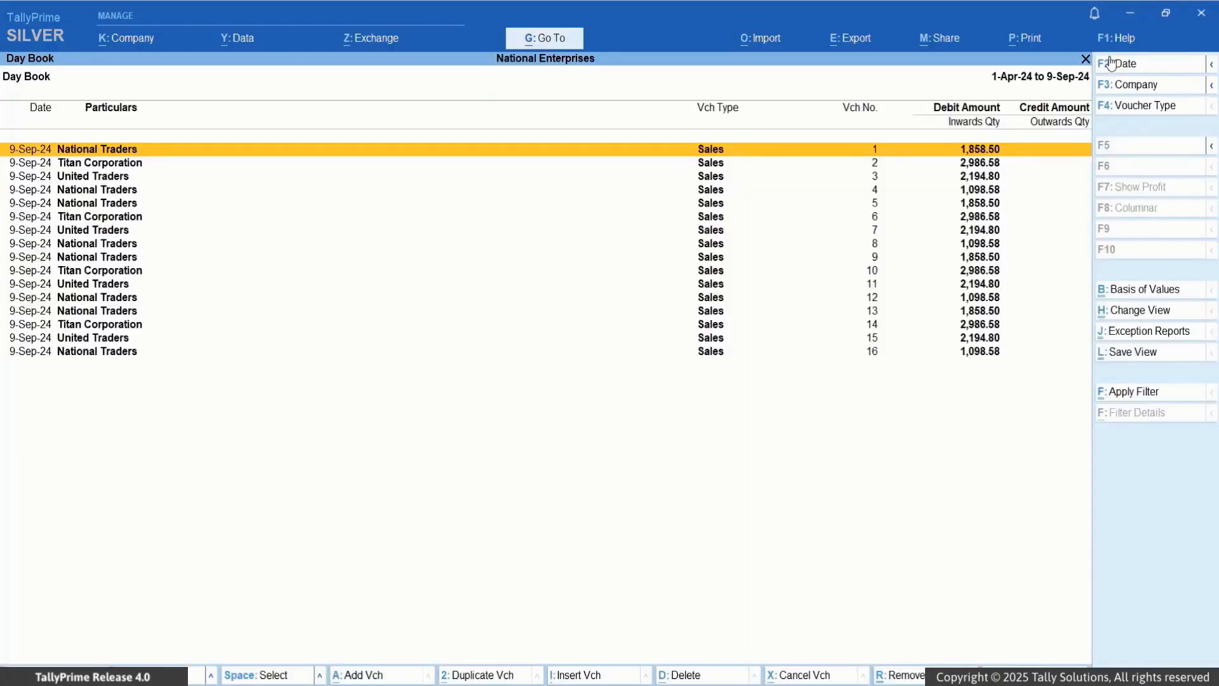